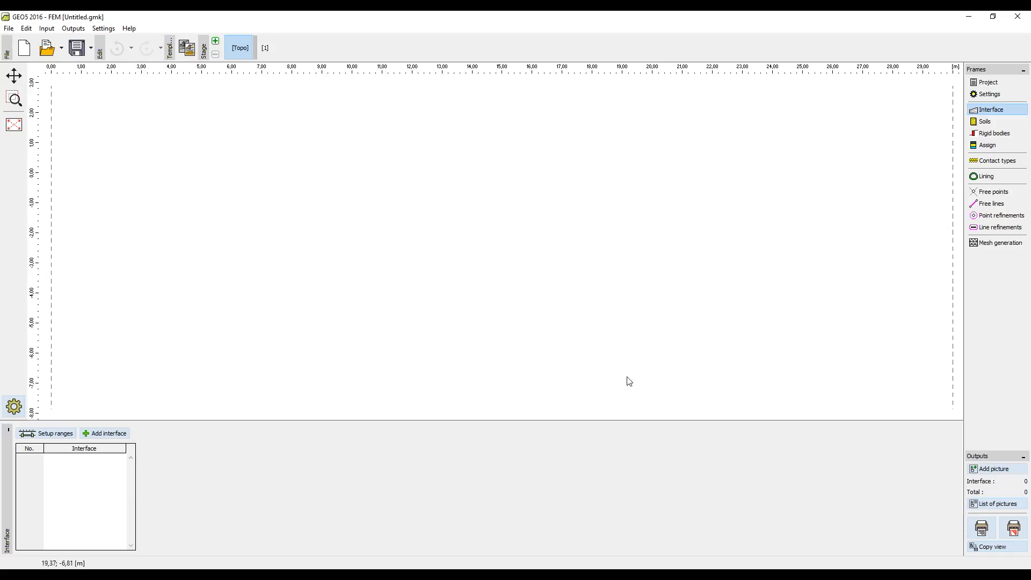
Add a horizontal interface through a point at about x 14.15 m, z 0.04 m and generate the finite element mesh.
{"action": "left_click", "coordinate": [107, 434]}
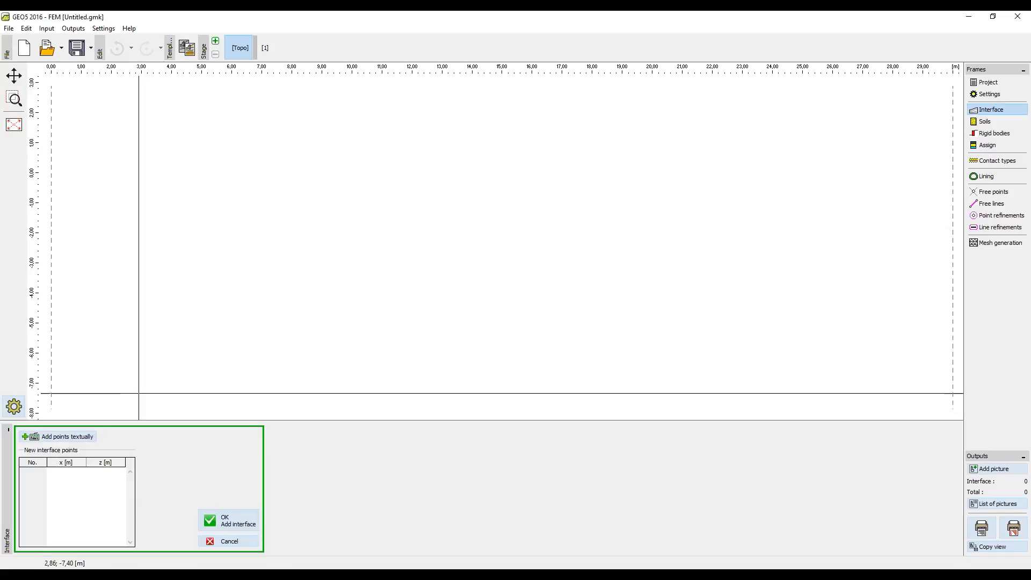
{"action": "left_click", "coordinate": [476, 172]}
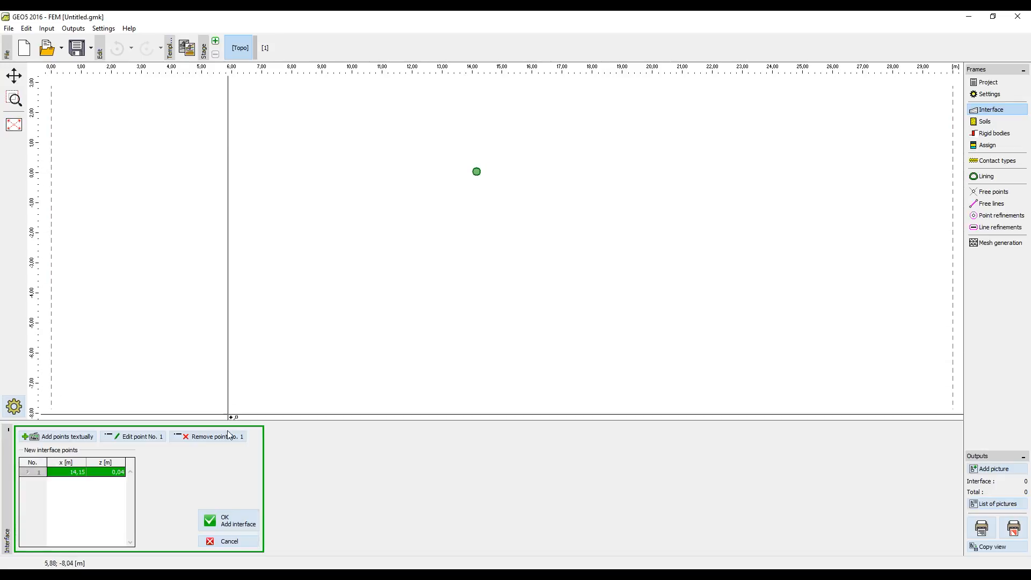
{"action": "left_click", "coordinate": [233, 520]}
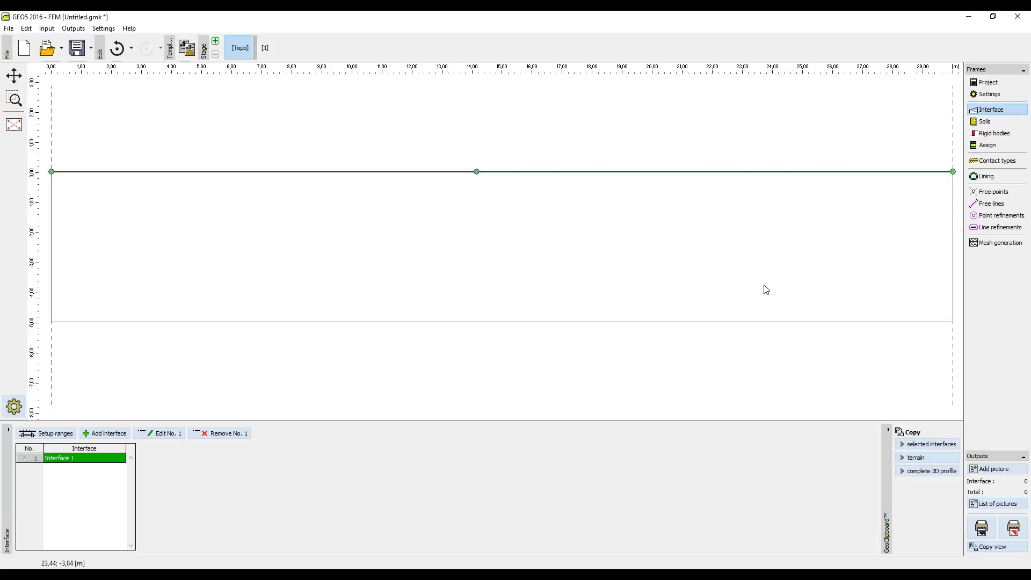
{"action": "left_click", "coordinate": [989, 244]}
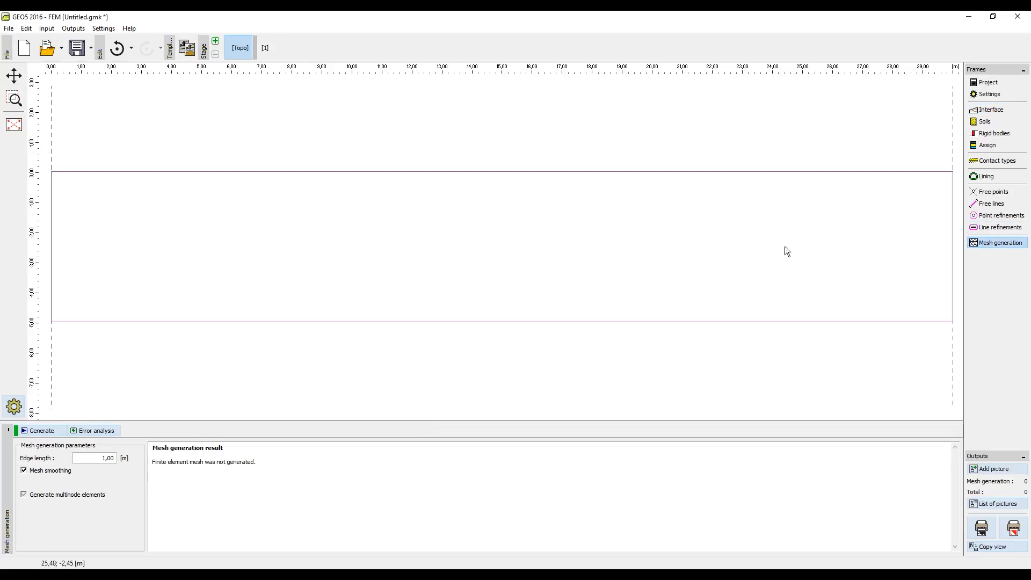
{"action": "left_click", "coordinate": [40, 432]}
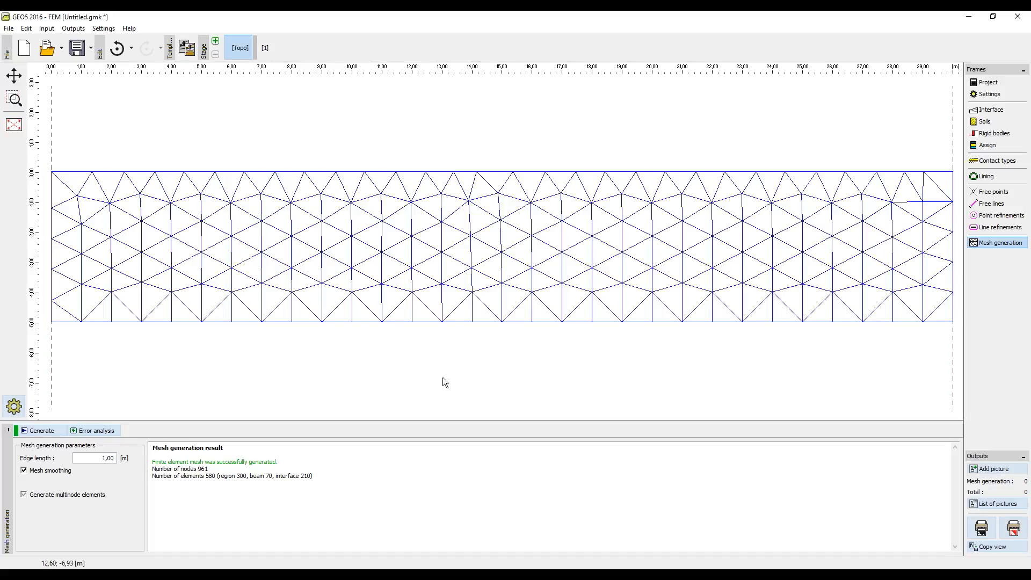
Set the model depth below the deepest interface point to 15 m and generate the mesh again.
{"action": "left_click", "coordinate": [974, 112]}
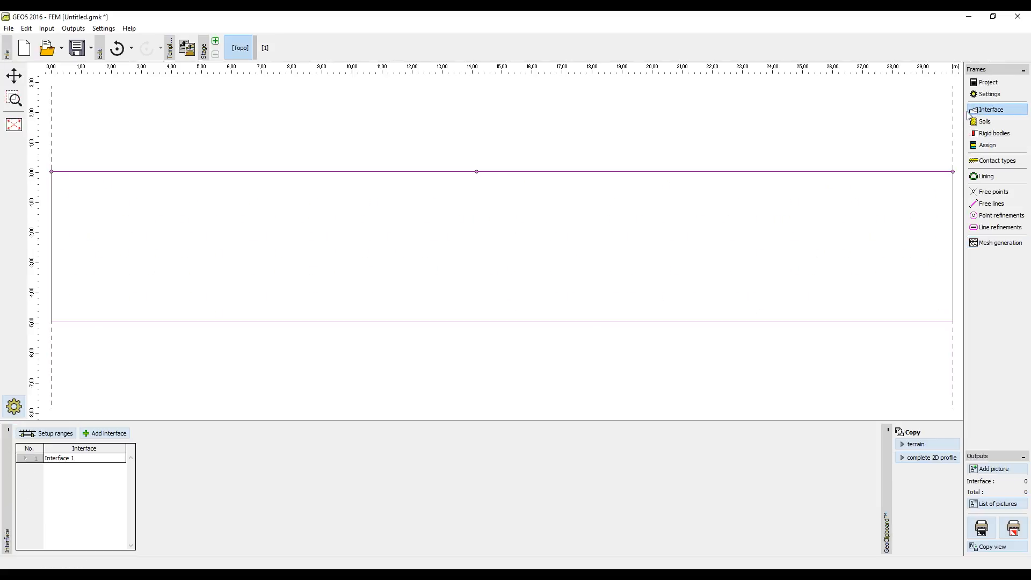
{"action": "left_click", "coordinate": [51, 436]}
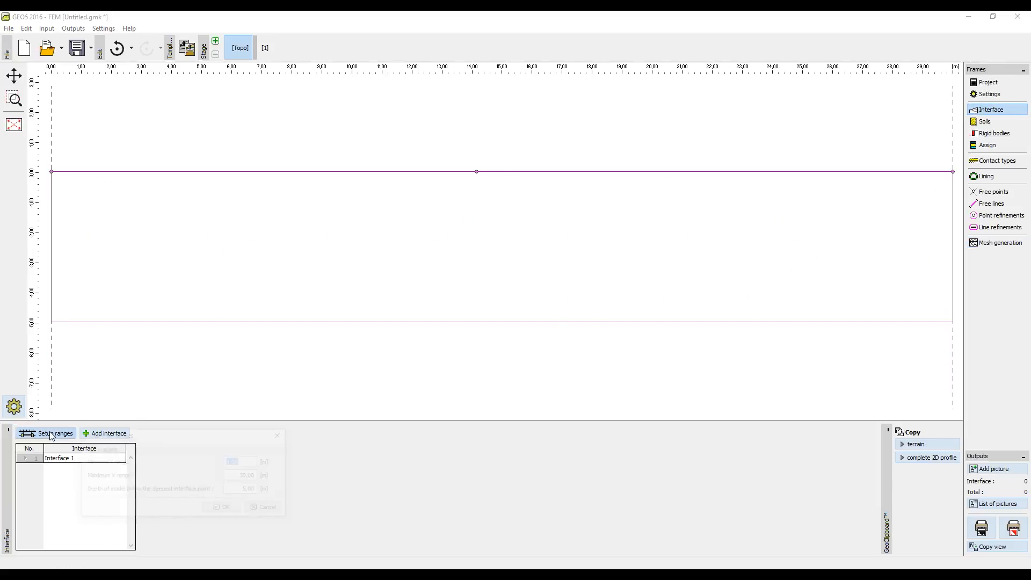
{"action": "left_click", "coordinate": [232, 489]}
{"action": "left_click_drag", "start_coordinate": [248, 489], "coordinate": [218, 488]}
{"action": "type", "text": "15"}
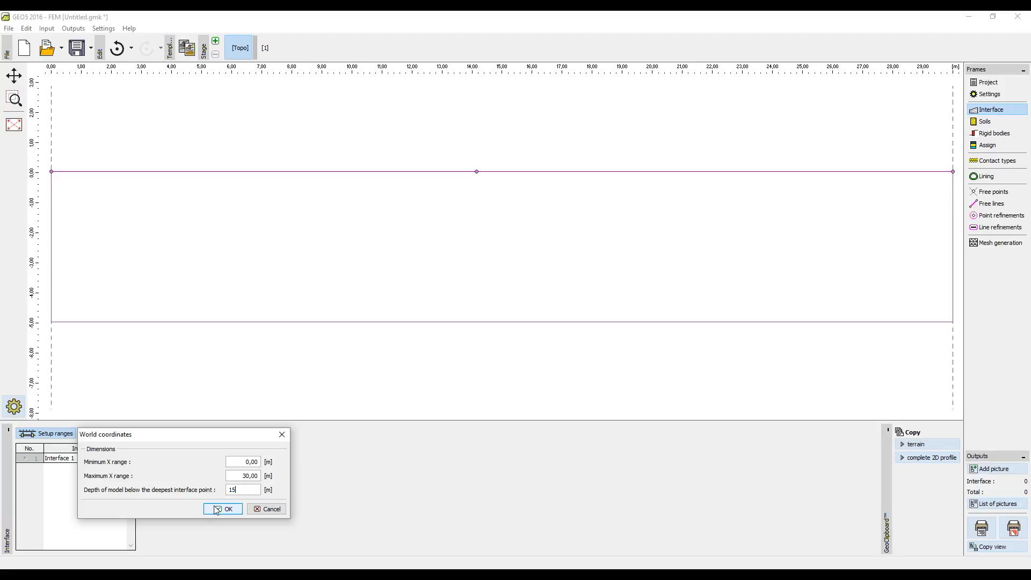
{"action": "left_click", "coordinate": [217, 509]}
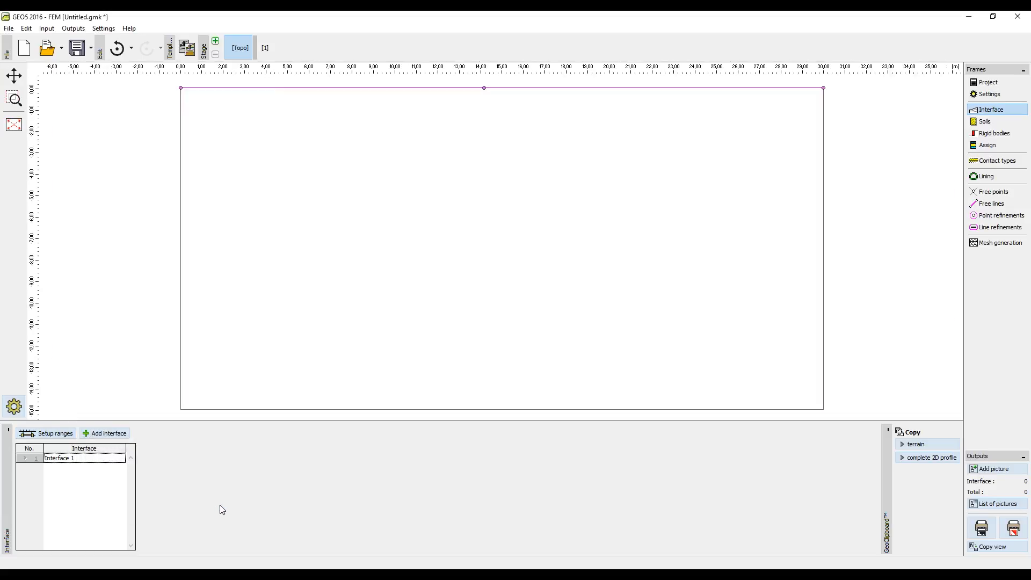
{"action": "left_click", "coordinate": [982, 244]}
{"action": "left_click", "coordinate": [42, 432]}
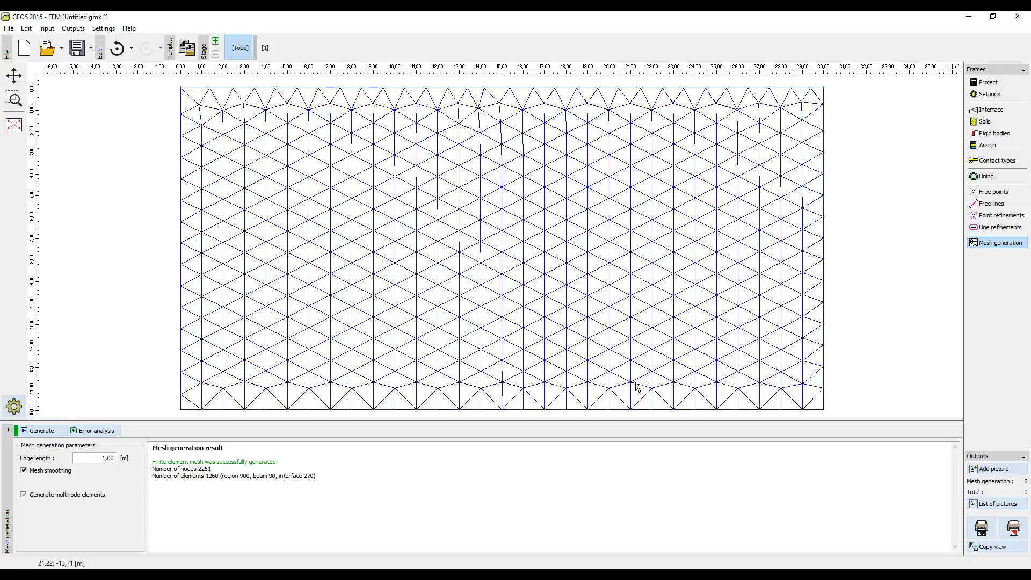
Turn on the display of the input grid and snapping to it.
{"action": "left_click", "coordinate": [994, 195]}
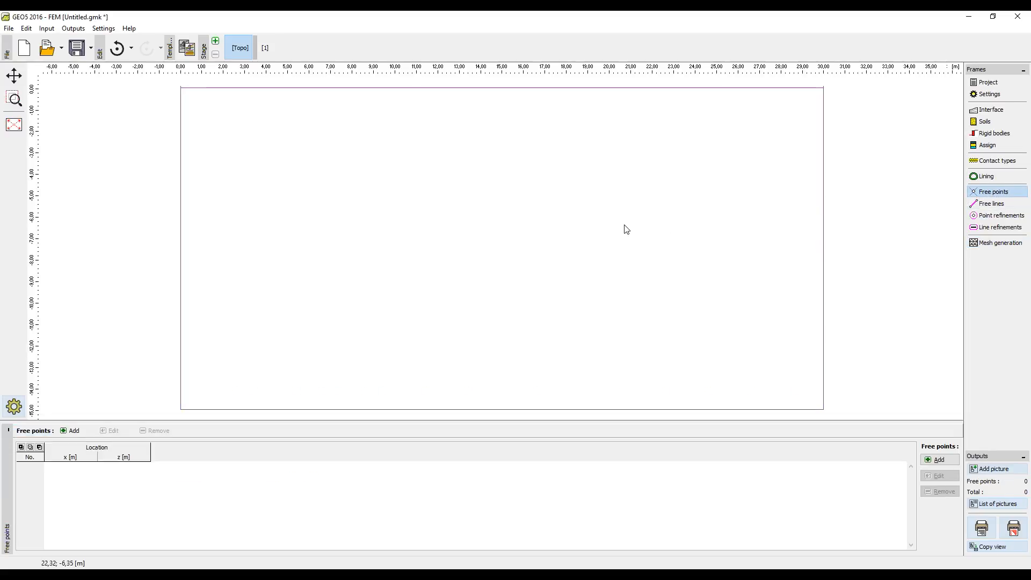
{"action": "left_click", "coordinate": [110, 28]}
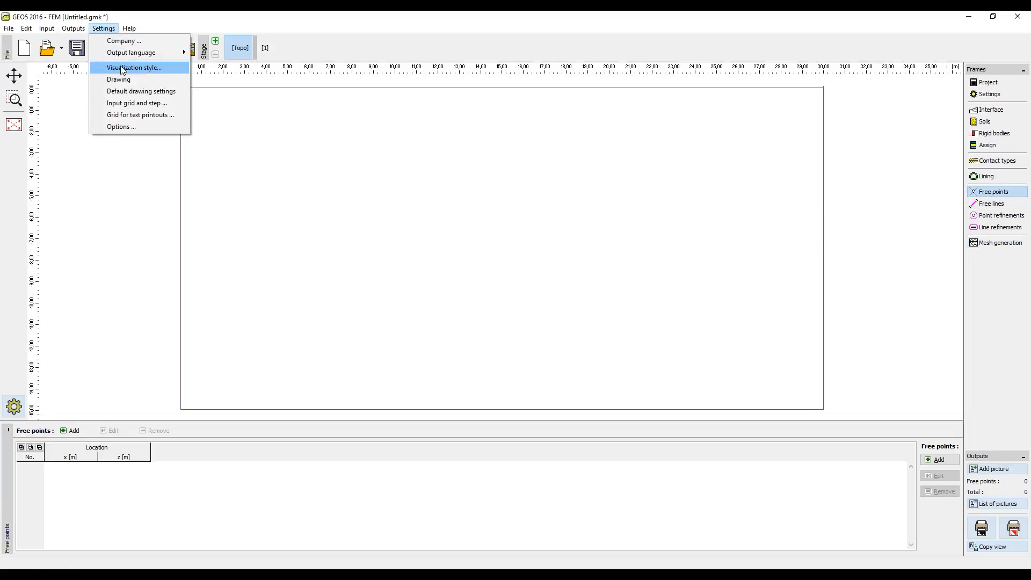
{"action": "left_click", "coordinate": [133, 103]}
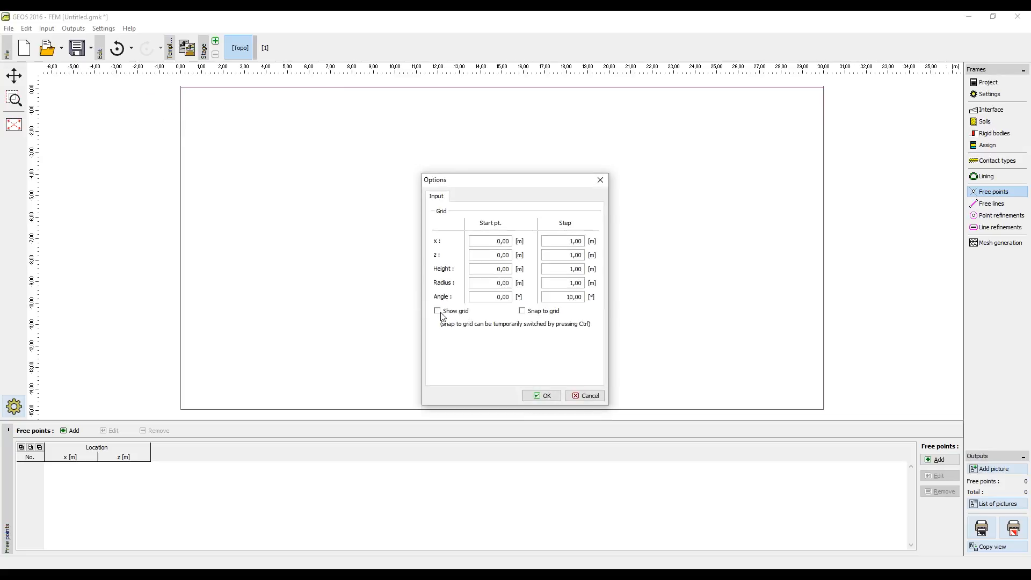
{"action": "left_click", "coordinate": [529, 313]}
{"action": "left_click", "coordinate": [542, 396]}
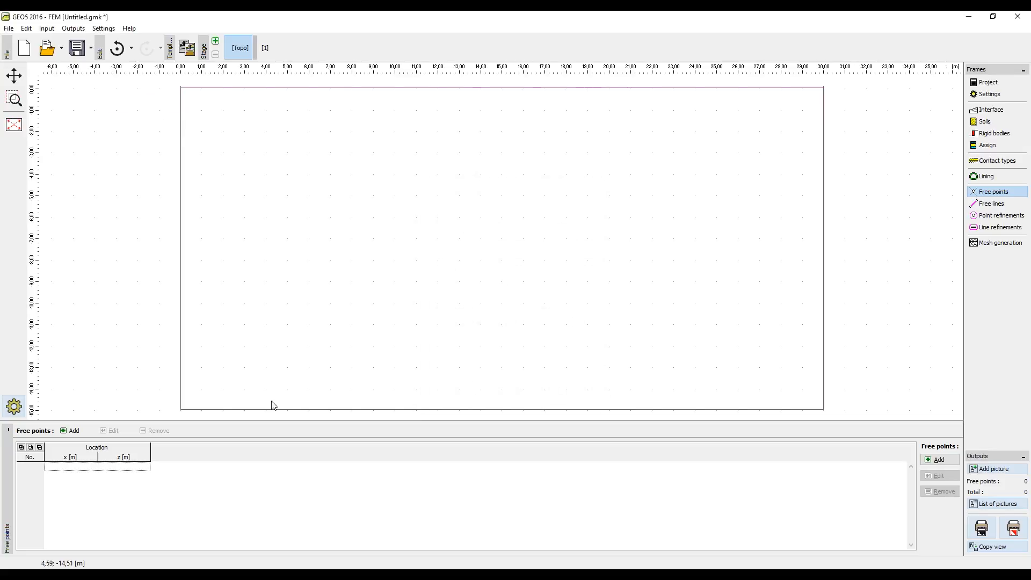
Add four free points at (11; -10), (15; -10), (15; -7) and (11; -7) m.
{"action": "left_click", "coordinate": [87, 432]}
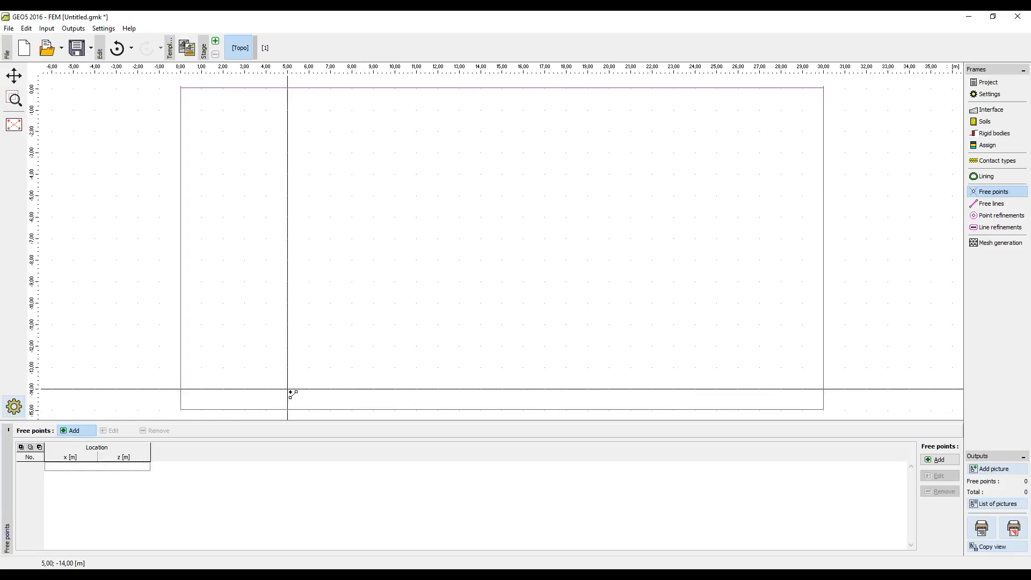
{"action": "left_click", "coordinate": [417, 304]}
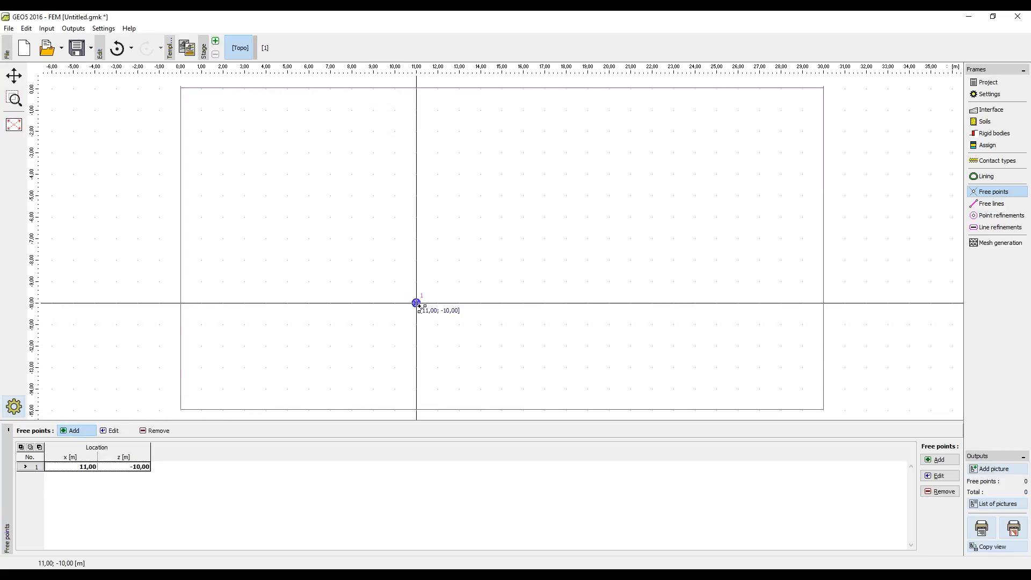
{"action": "left_click", "coordinate": [502, 304]}
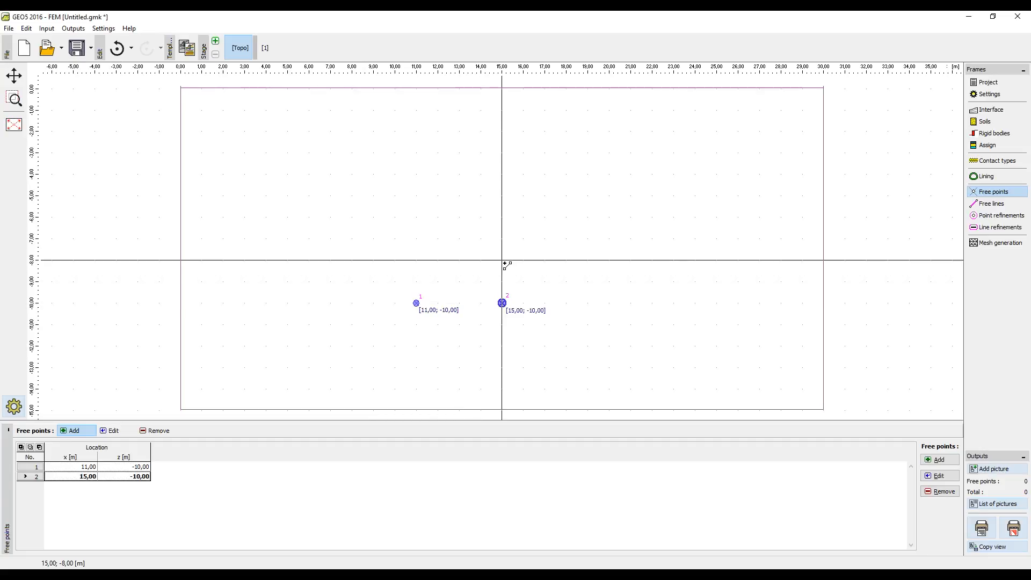
{"action": "left_click", "coordinate": [502, 239]}
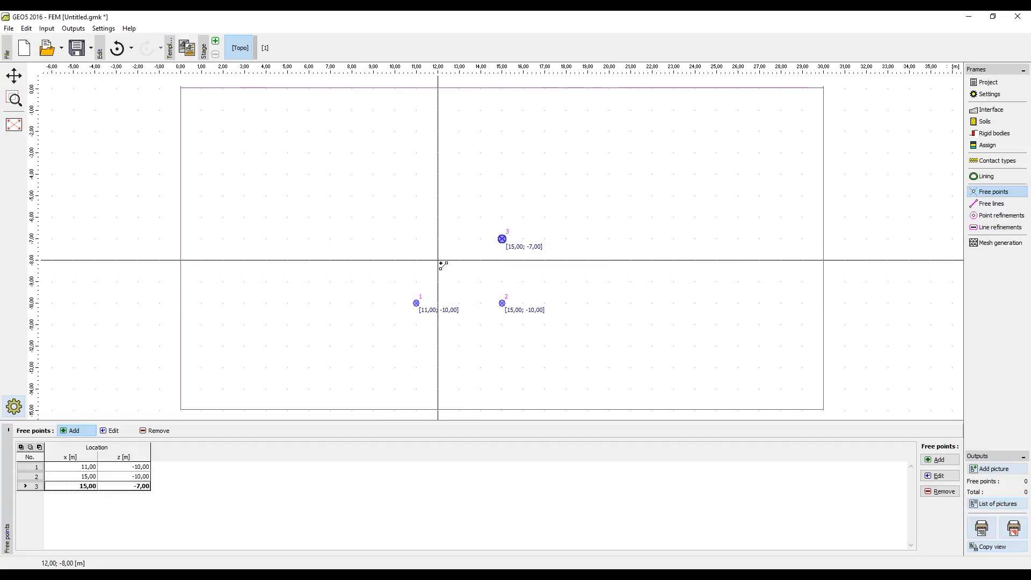
{"action": "left_click", "coordinate": [417, 238]}
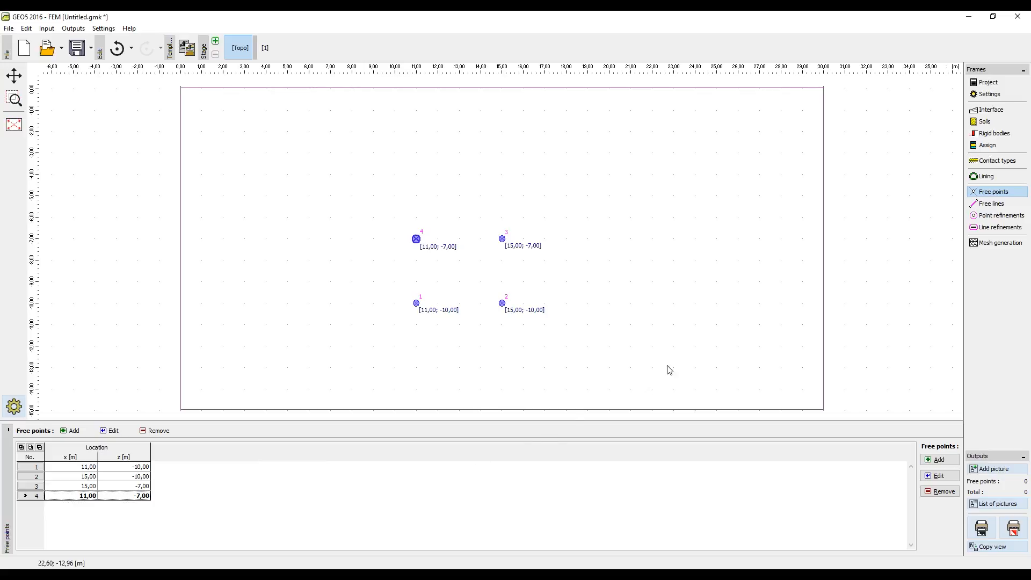
Connect the free points with three segment free lines forming the left wall, floor and right wall of the tunnel.
{"action": "left_click", "coordinate": [984, 206]}
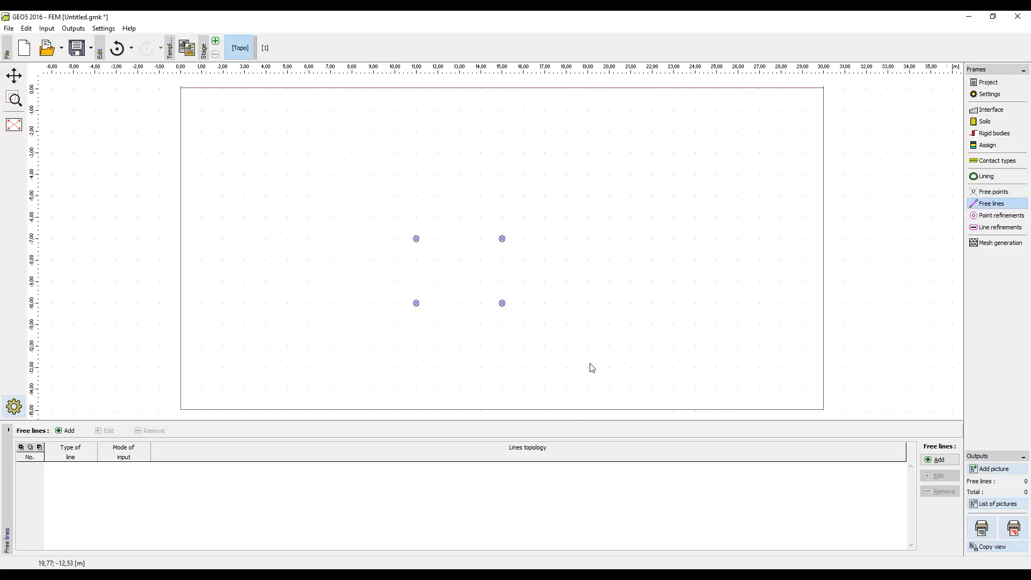
{"action": "left_click", "coordinate": [69, 431]}
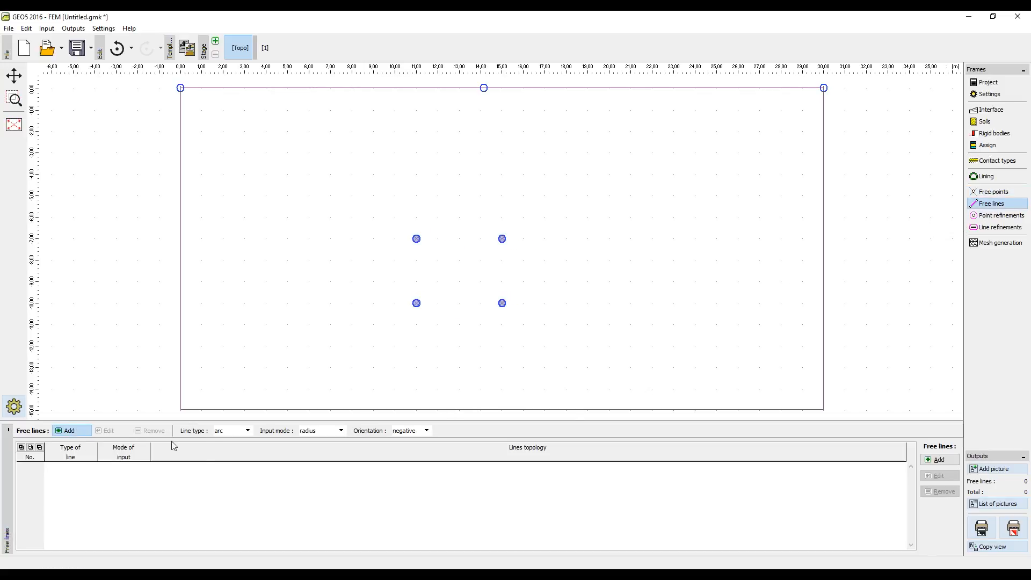
{"action": "left_click", "coordinate": [231, 441]}
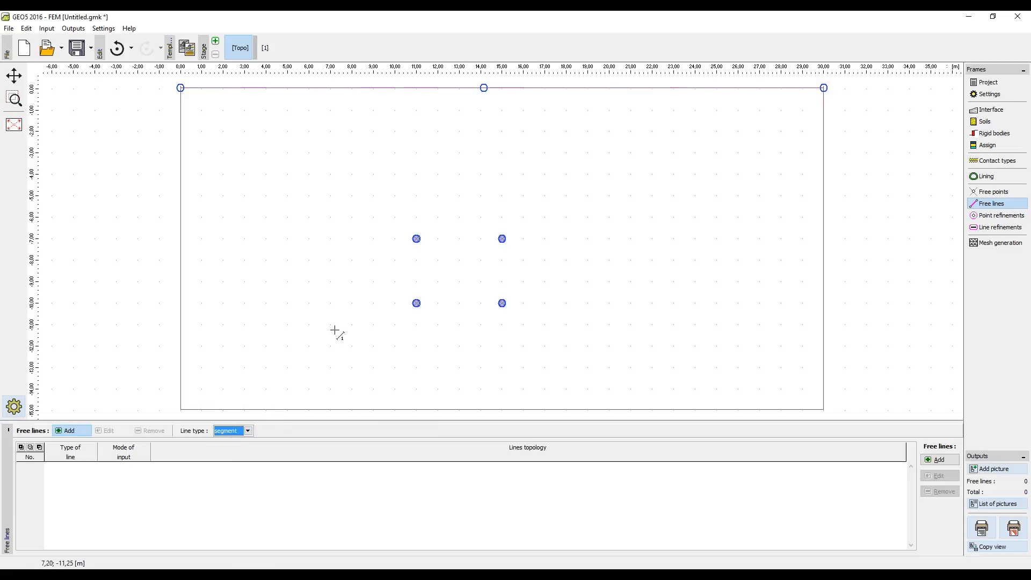
{"action": "left_click", "coordinate": [418, 240]}
{"action": "left_click", "coordinate": [419, 304]}
{"action": "left_click", "coordinate": [418, 304]}
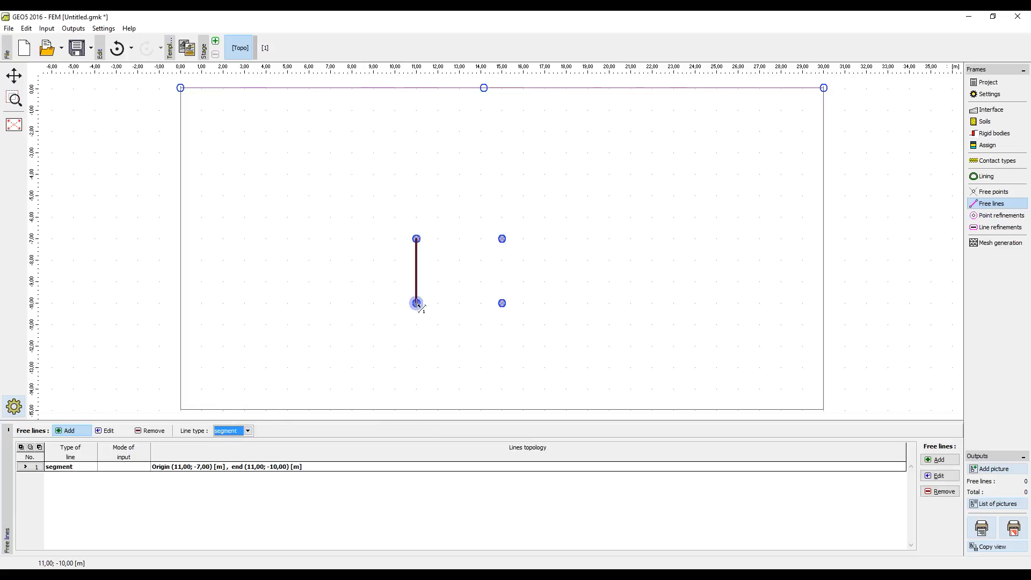
{"action": "left_click", "coordinate": [503, 304]}
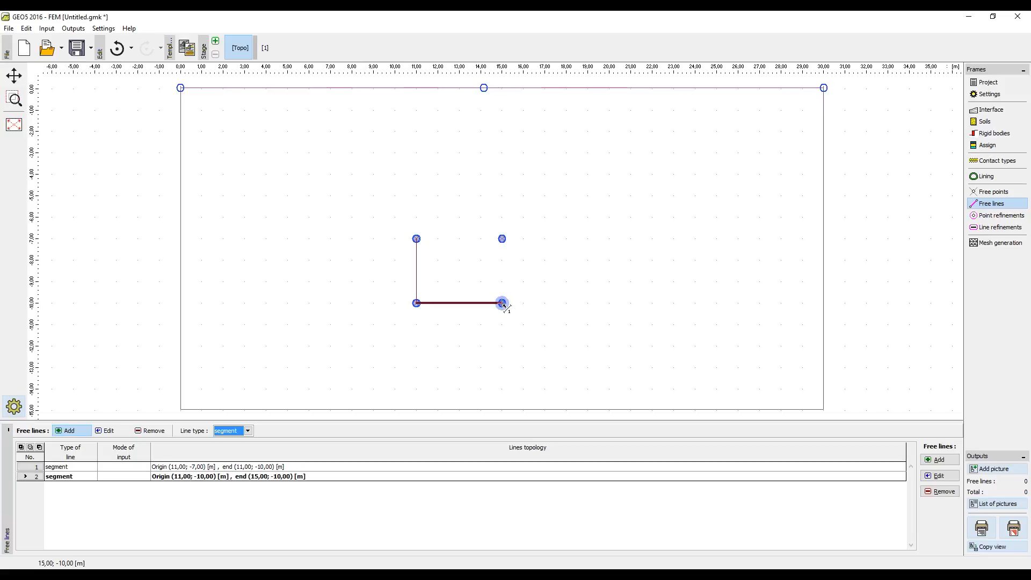
{"action": "left_click", "coordinate": [503, 239]}
Close the tunnel outline with a 2 m radius arc from (11; -7) to (15; -7) m and generate the mesh.
{"action": "left_click", "coordinate": [248, 431]}
{"action": "left_click", "coordinate": [235, 450]}
{"action": "left_click", "coordinate": [416, 239]}
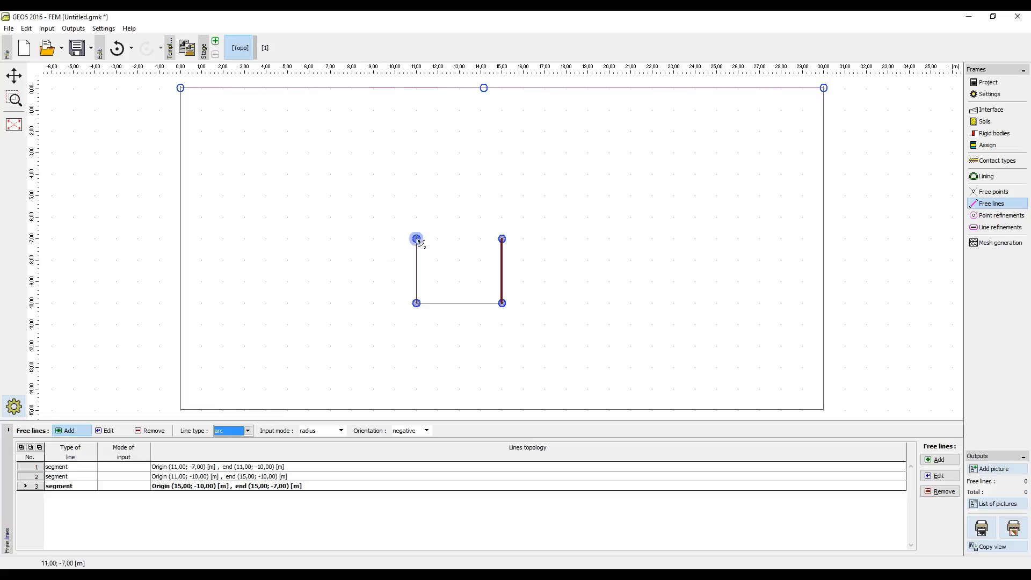
{"action": "left_click", "coordinate": [502, 239]}
{"action": "left_click", "coordinate": [461, 239]}
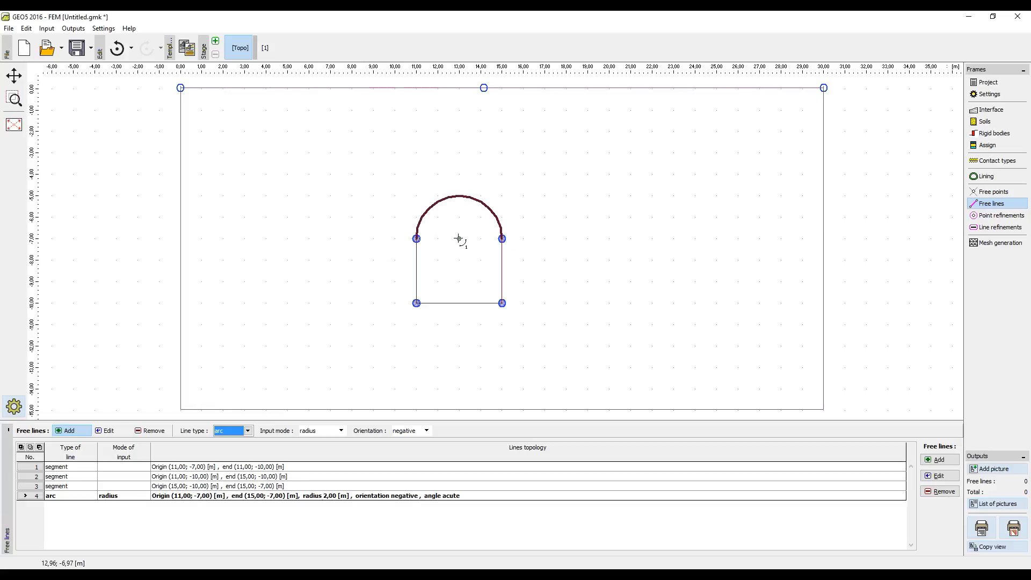
{"action": "left_click", "coordinate": [69, 431]}
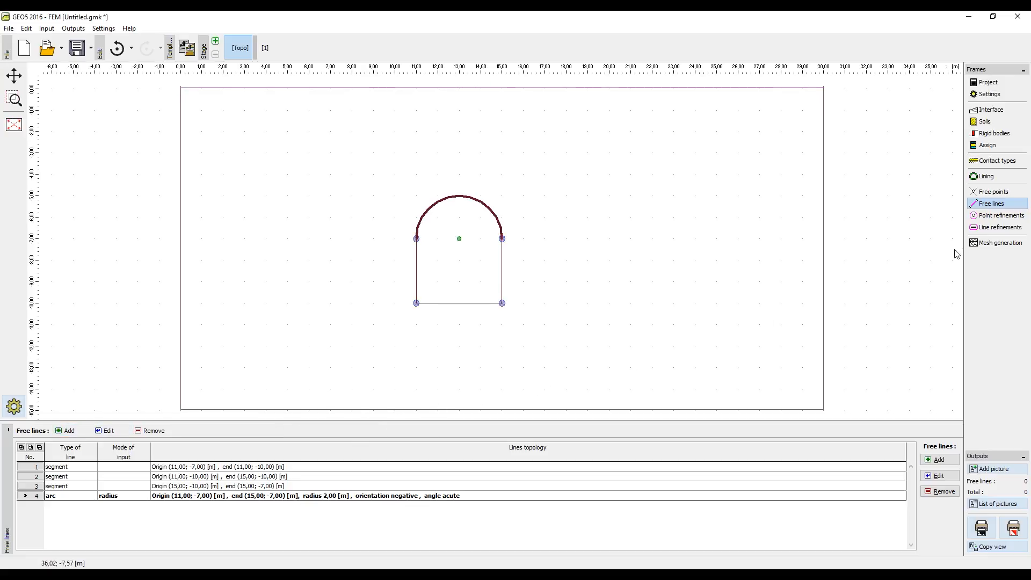
{"action": "left_click", "coordinate": [996, 242]}
{"action": "left_click", "coordinate": [38, 430]}
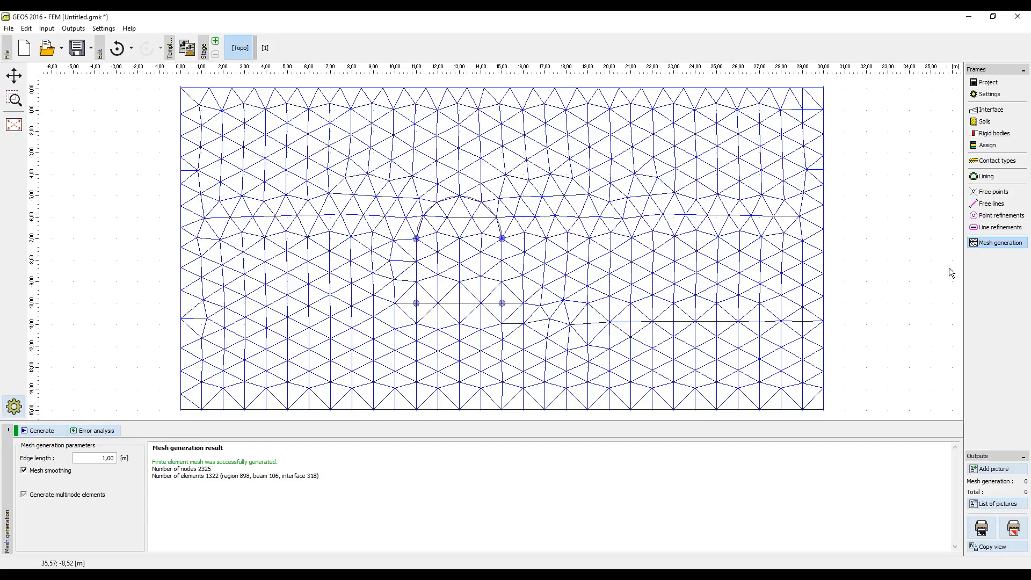
Add a line refinement with radius 2 m and length 0.2 m to the tunnel's left wall segment.
{"action": "left_click", "coordinate": [989, 228]}
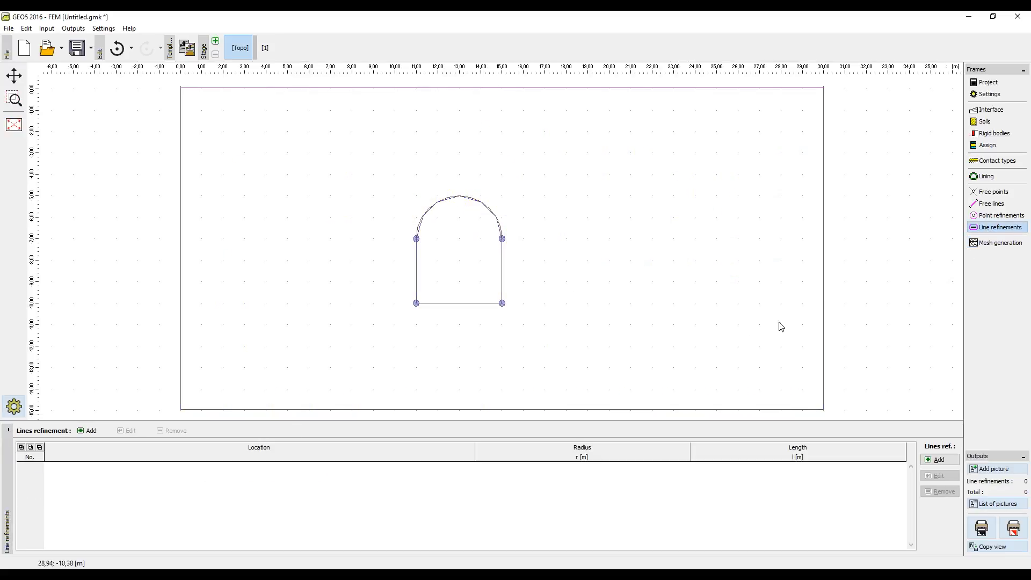
{"action": "left_click", "coordinate": [84, 431]}
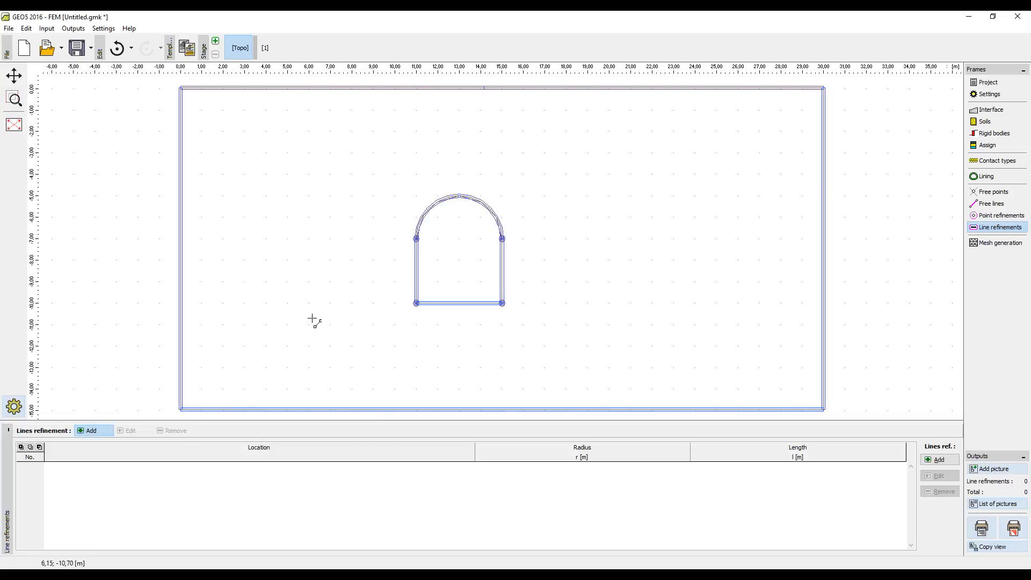
{"action": "left_click", "coordinate": [418, 277]}
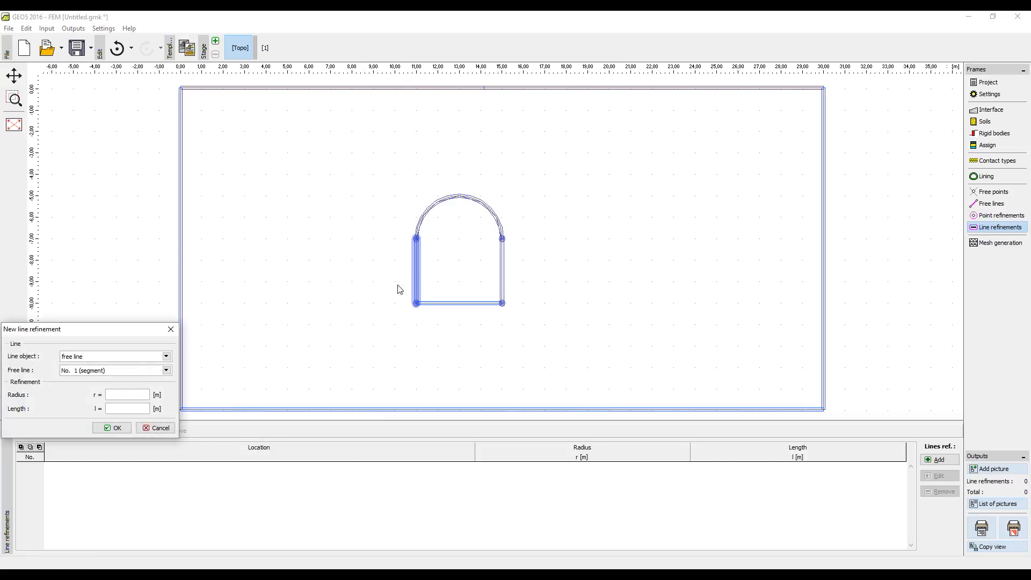
{"action": "key", "text": "Tab"}
{"action": "left_click", "coordinate": [116, 428]}
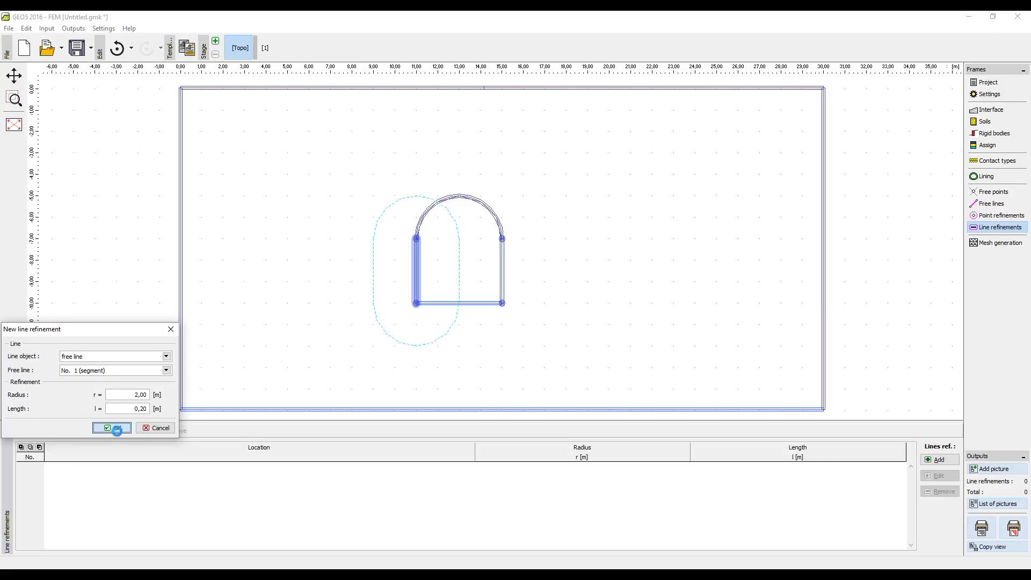
Add line refinements with radius 2 m and length 0.2 m to the tunnel's floor, right wall and arch.
{"action": "left_click", "coordinate": [476, 304]}
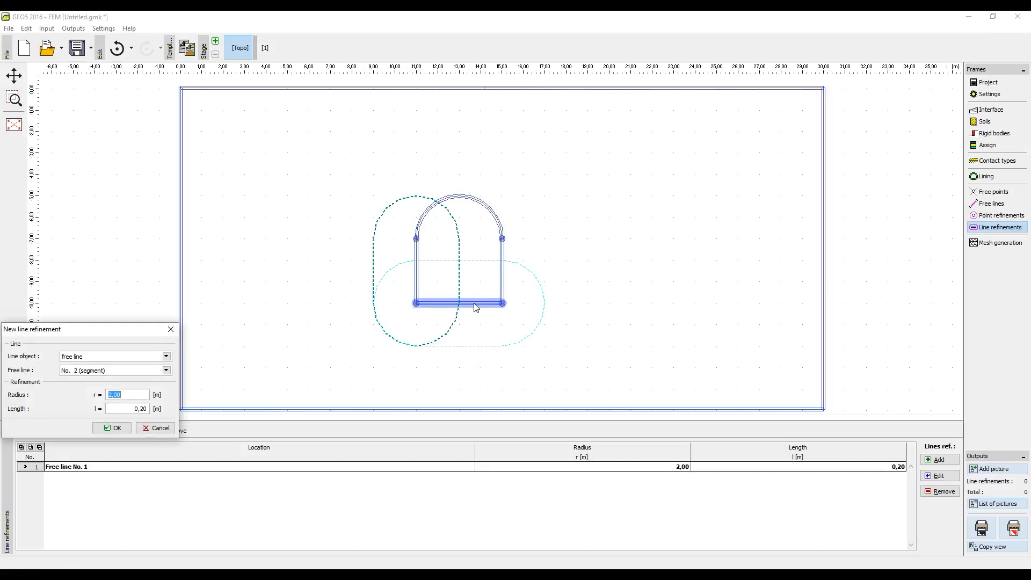
{"action": "left_click", "coordinate": [115, 428]}
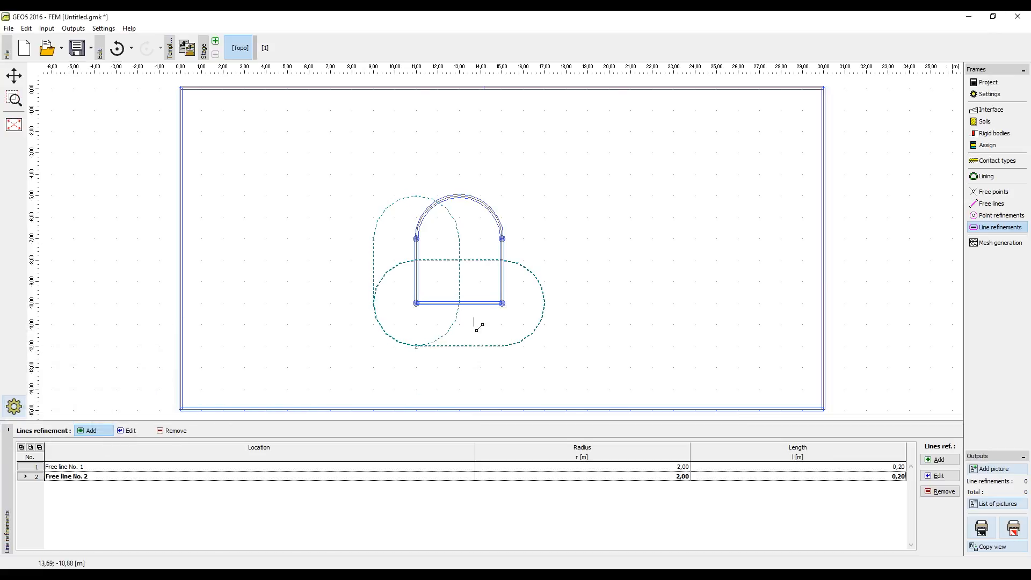
{"action": "left_click", "coordinate": [508, 270]}
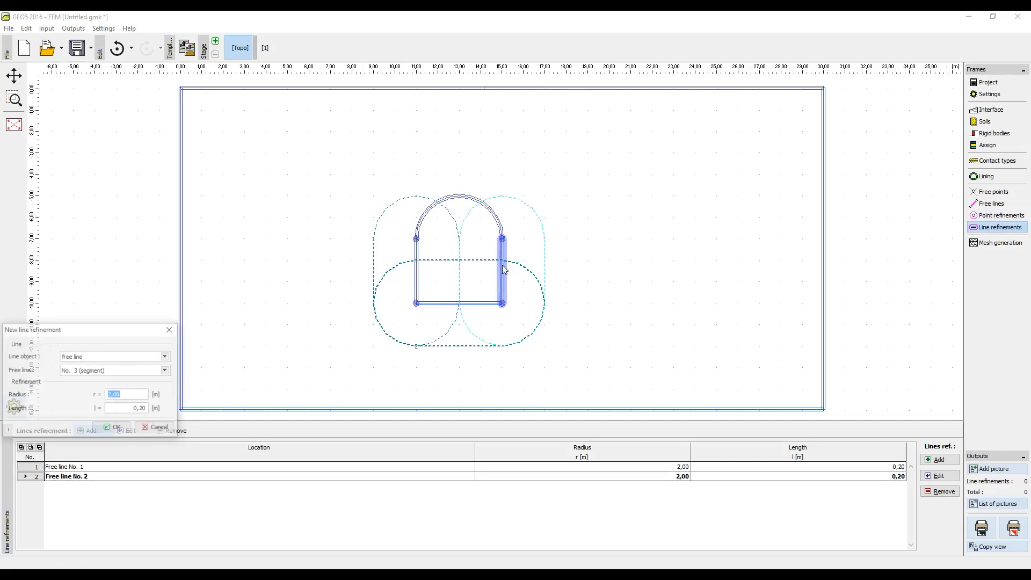
{"action": "left_click", "coordinate": [116, 428]}
{"action": "left_click", "coordinate": [472, 202]}
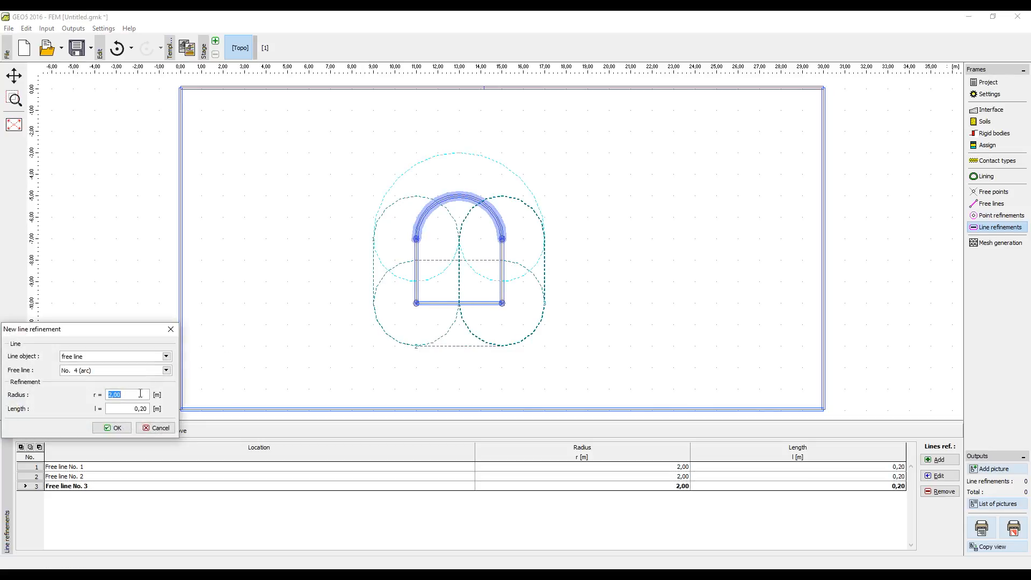
{"action": "left_click", "coordinate": [113, 428]}
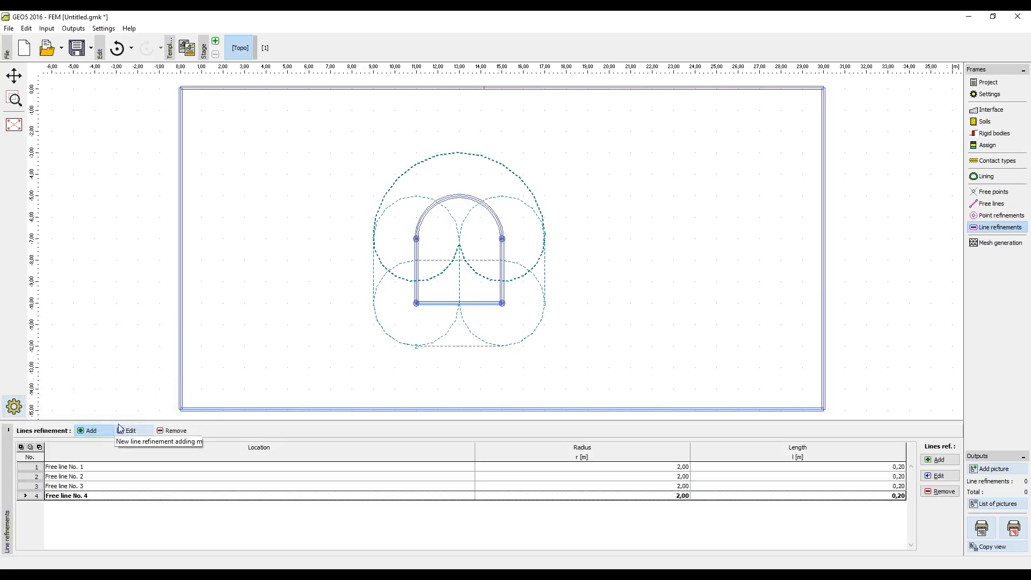
{"action": "left_click", "coordinate": [90, 432]}
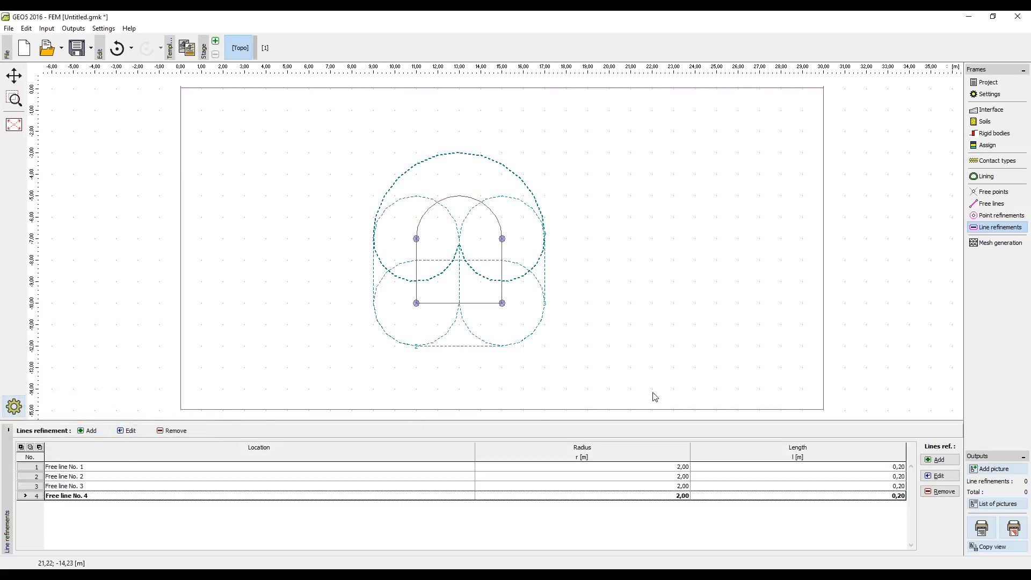
Generate the refined finite element mesh and run the analysis of construction stage 1.
{"action": "left_click", "coordinate": [1000, 242]}
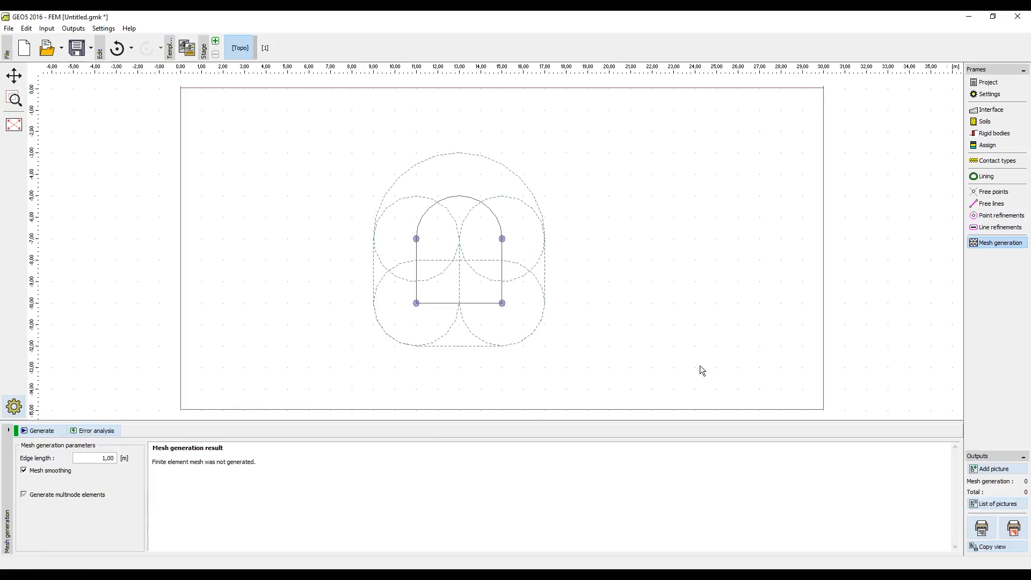
{"action": "left_click", "coordinate": [48, 432]}
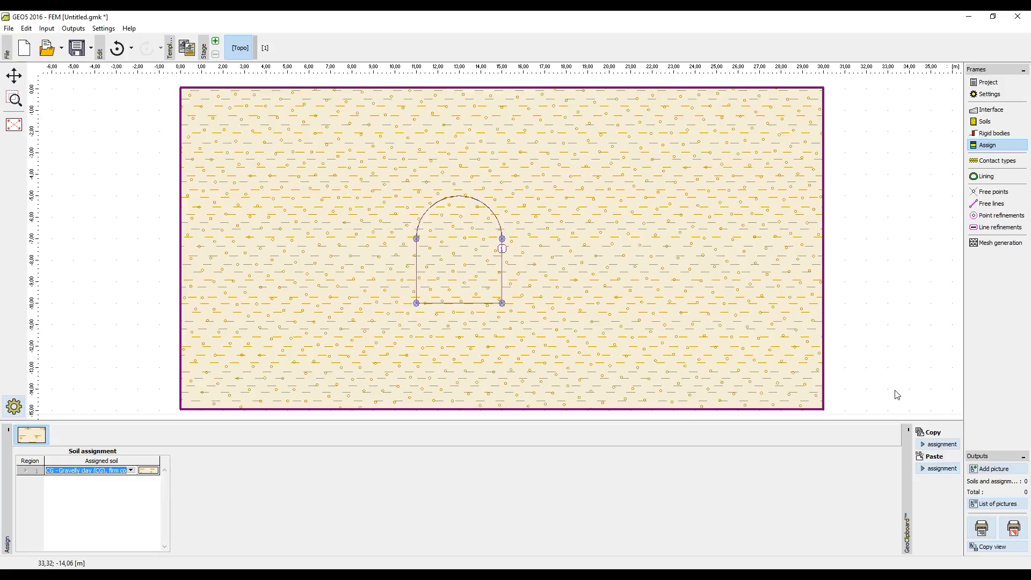
{"action": "left_click", "coordinate": [265, 49]}
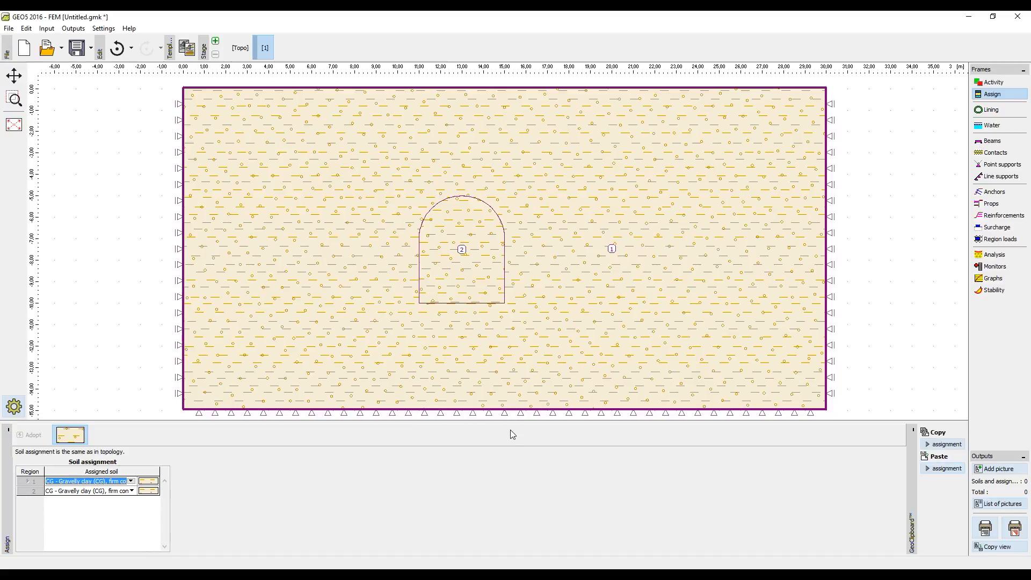
{"action": "left_click", "coordinate": [994, 255]}
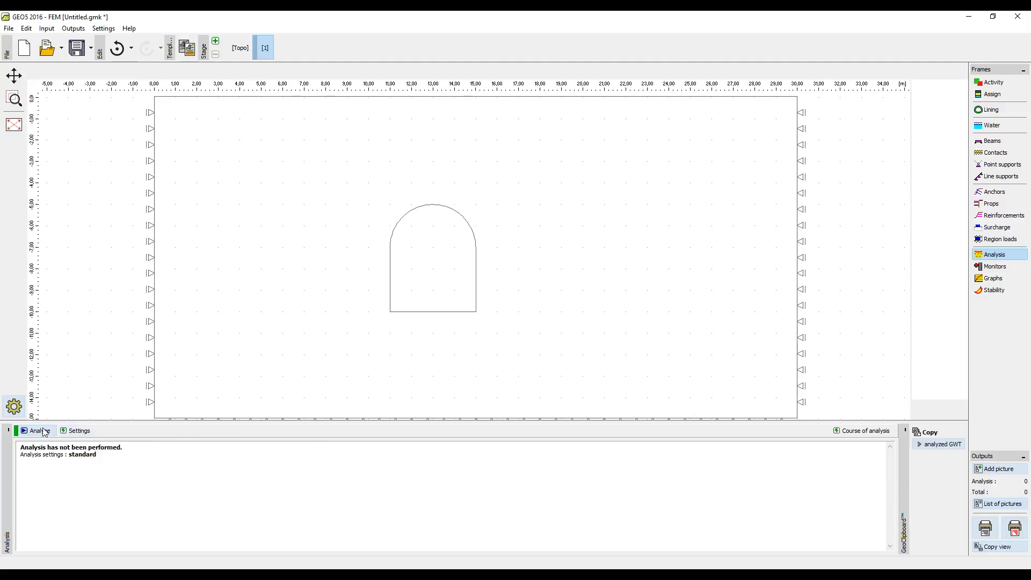
{"action": "left_click", "coordinate": [40, 431]}
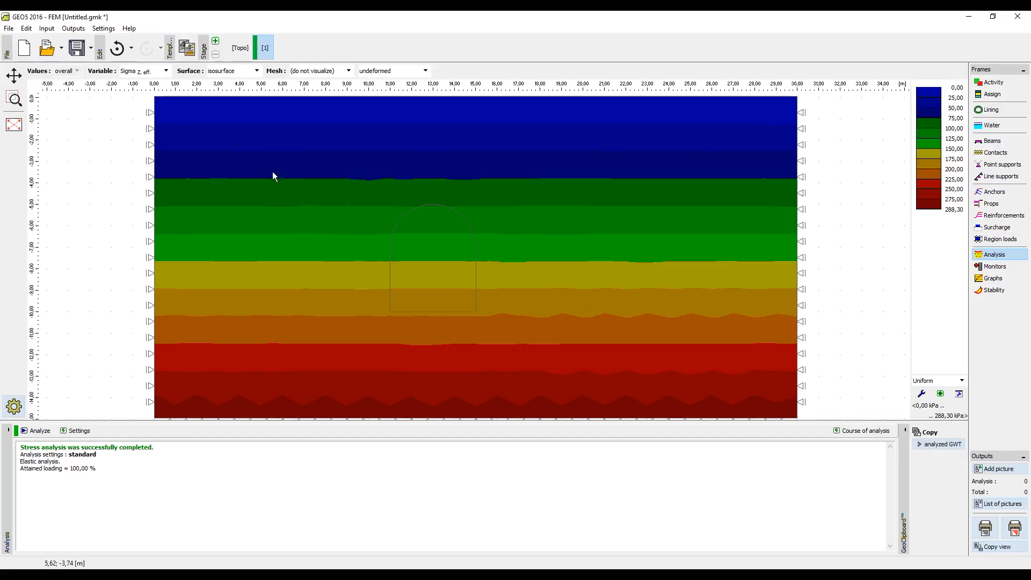
Add construction stage 2 and make the soil region inside the tunnel inactive.
{"action": "left_click", "coordinate": [215, 41]}
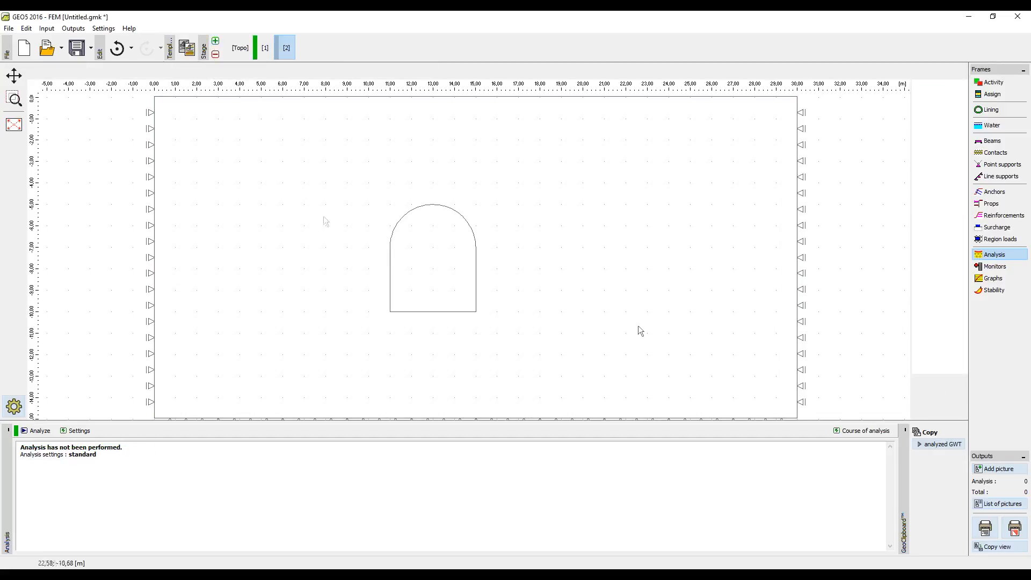
{"action": "left_click", "coordinate": [987, 86]}
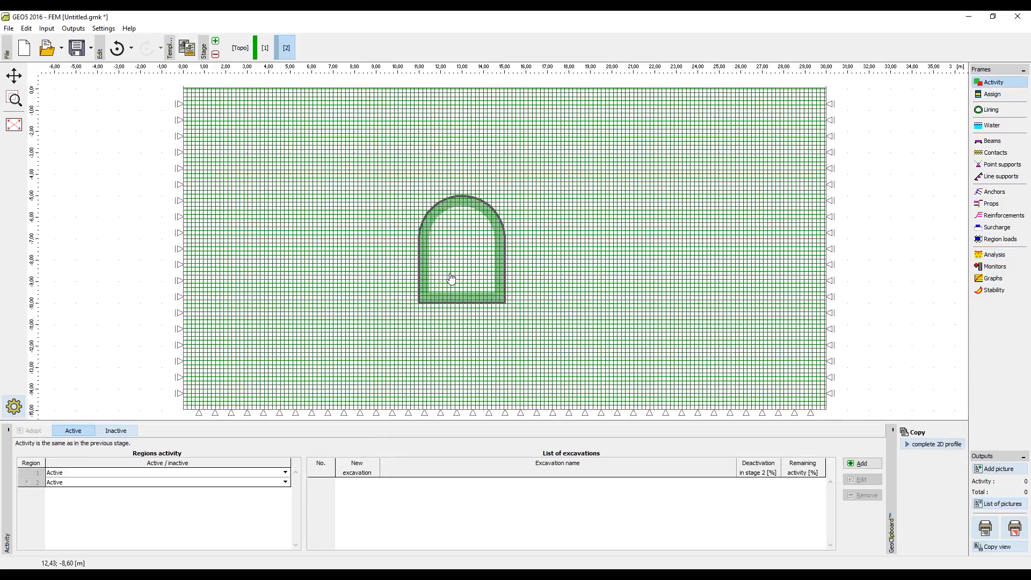
{"action": "left_click", "coordinate": [110, 431]}
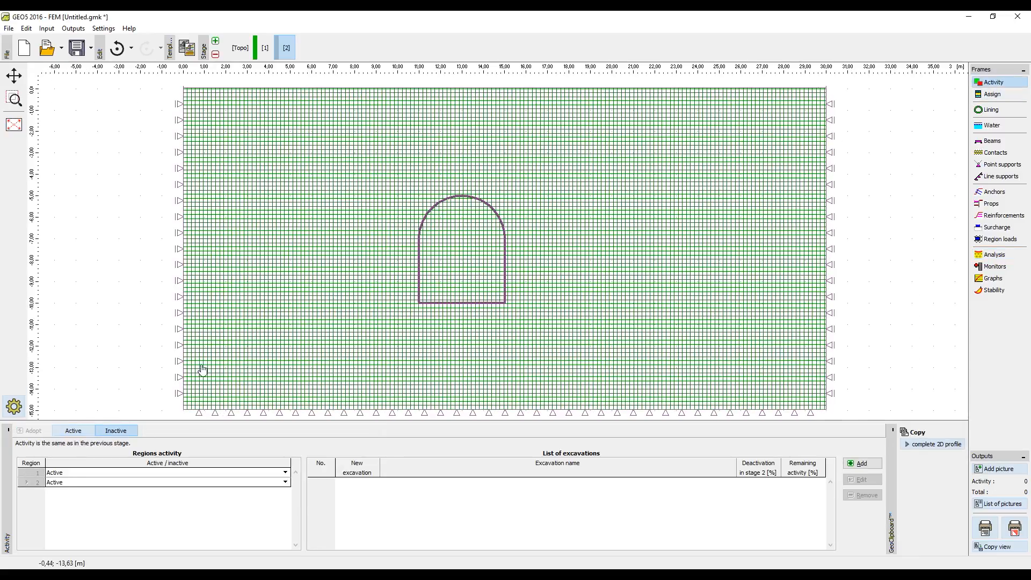
{"action": "left_click", "coordinate": [451, 273]}
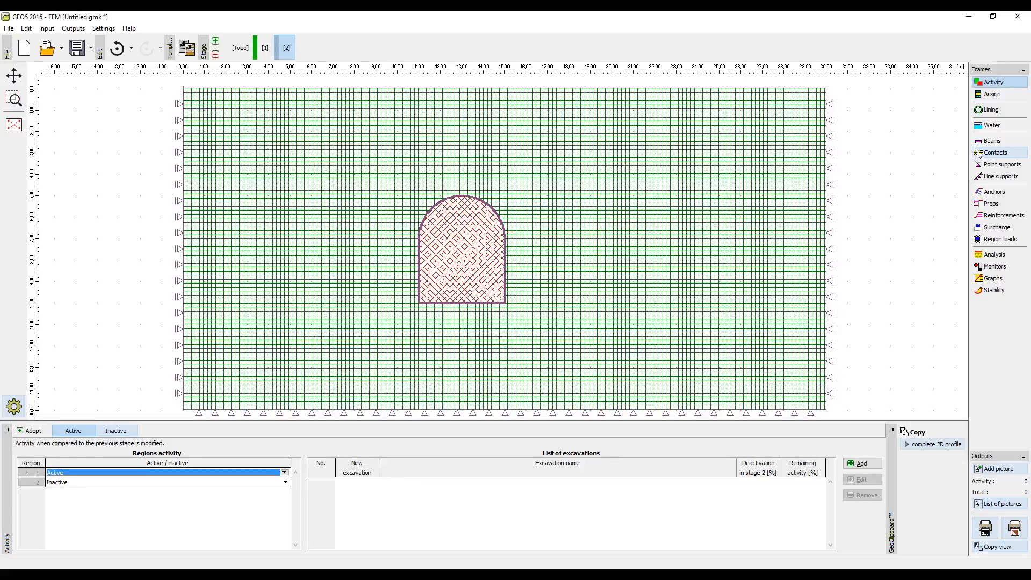
Start a new beam on the tunnel's left wall free line in stage 2 and name it "tunnel wall".
{"action": "left_click", "coordinate": [990, 141]}
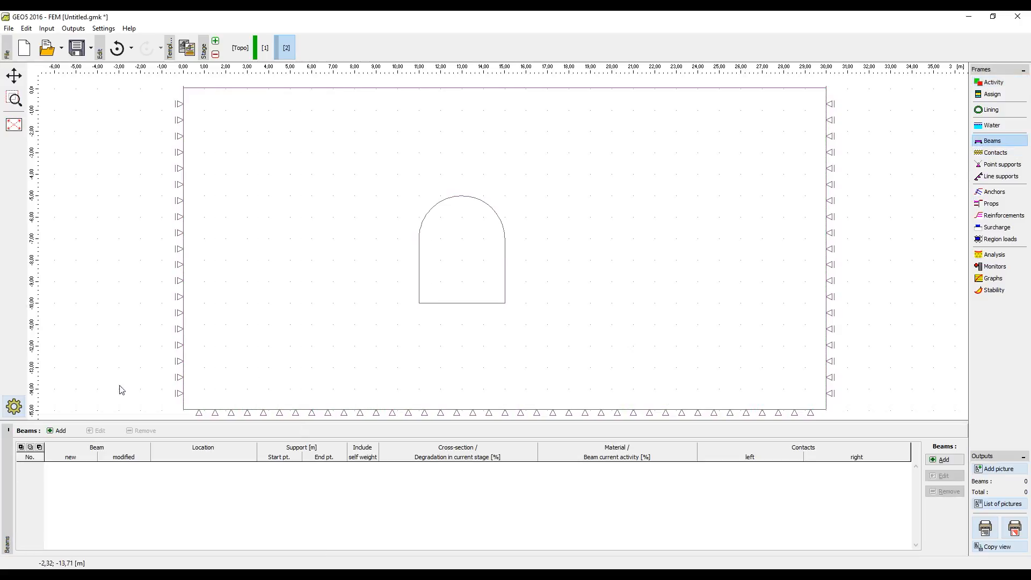
{"action": "left_click", "coordinate": [58, 431]}
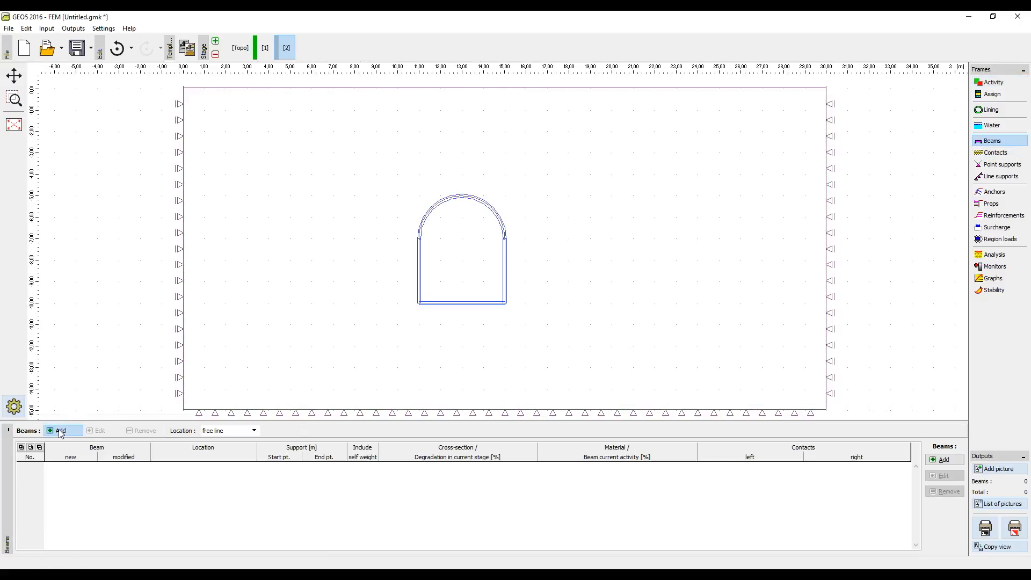
{"action": "left_click", "coordinate": [419, 267]}
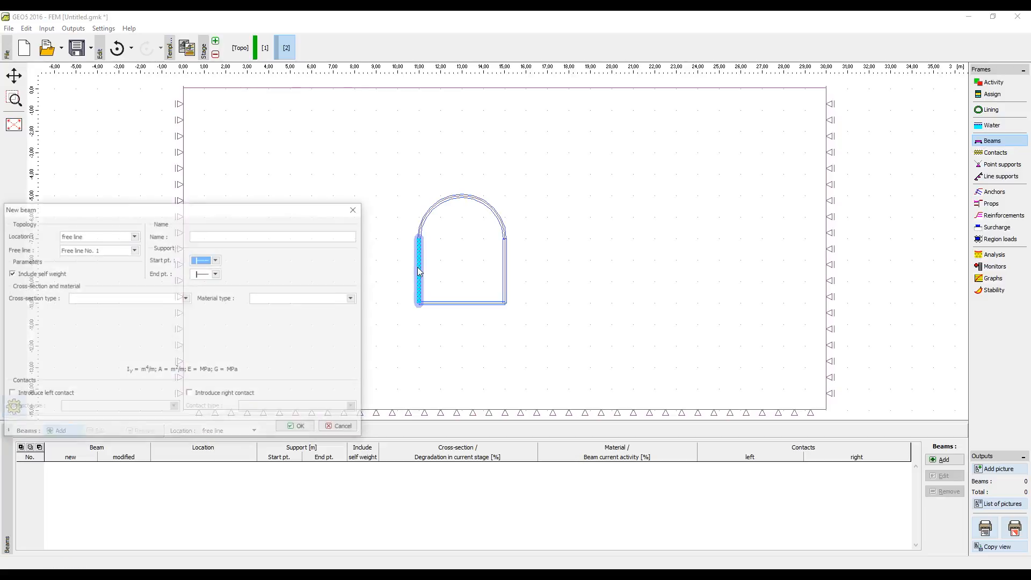
{"action": "left_click", "coordinate": [208, 237]}
{"action": "type", "text": "tunnel wall"}
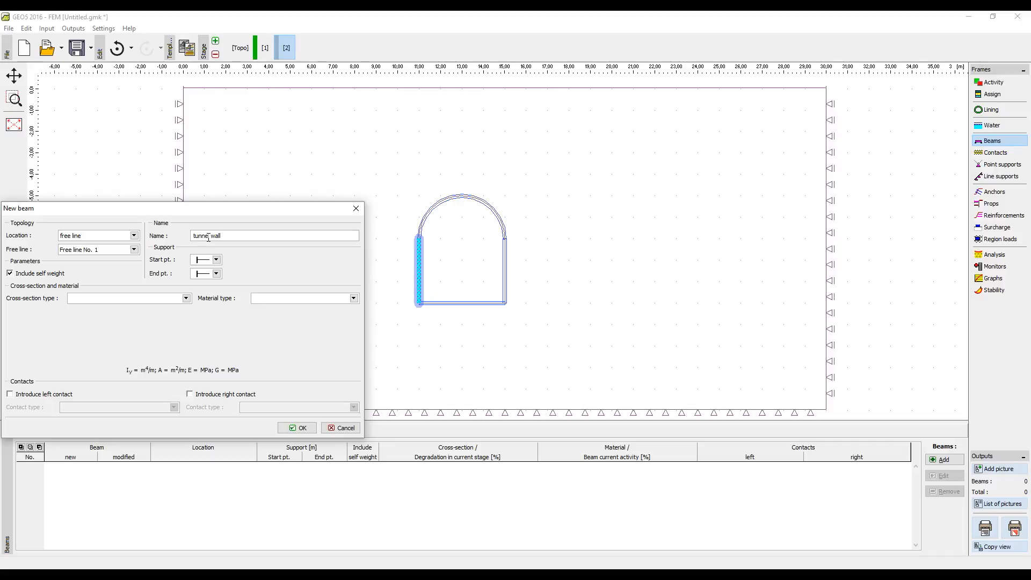
Give the left wall beam a rectangular wall cross-section 0.2 m high in C 30/37 concrete and add it.
{"action": "left_click", "coordinate": [155, 298]}
{"action": "left_click", "coordinate": [149, 310]}
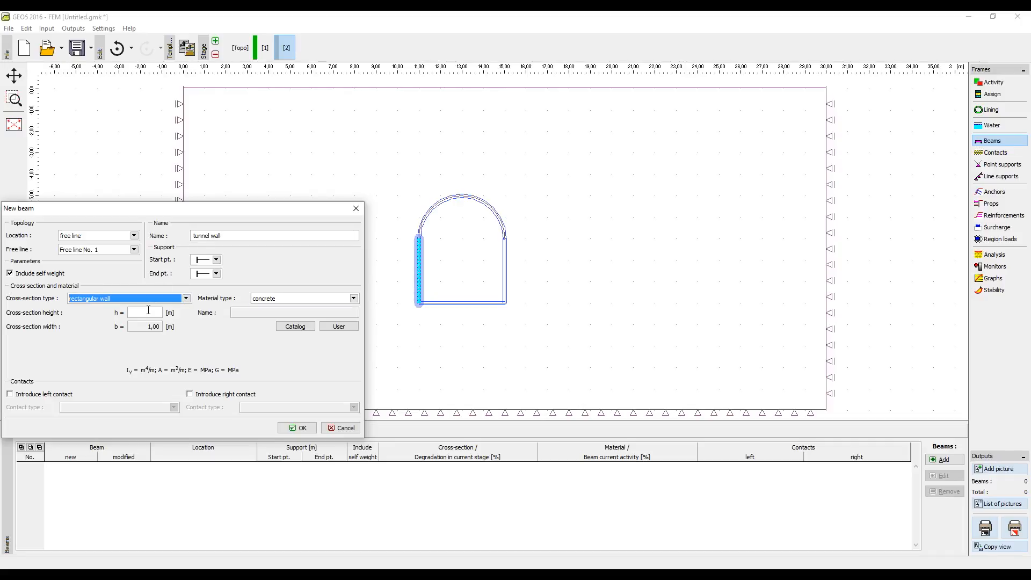
{"action": "left_click", "coordinate": [142, 313]}
{"action": "type", "text": "0,2"}
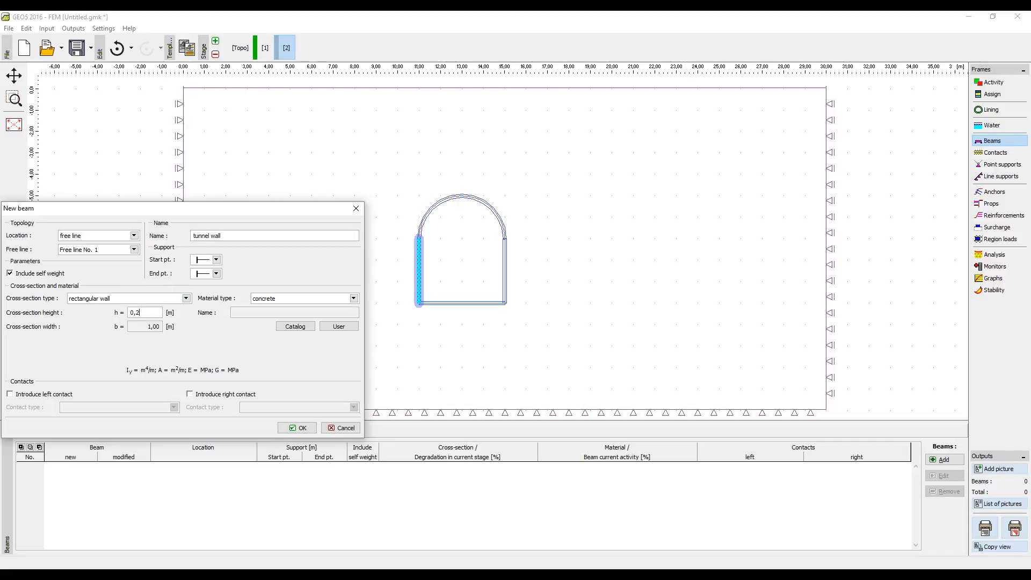
{"action": "left_click", "coordinate": [290, 327]}
{"action": "left_click", "coordinate": [445, 272]}
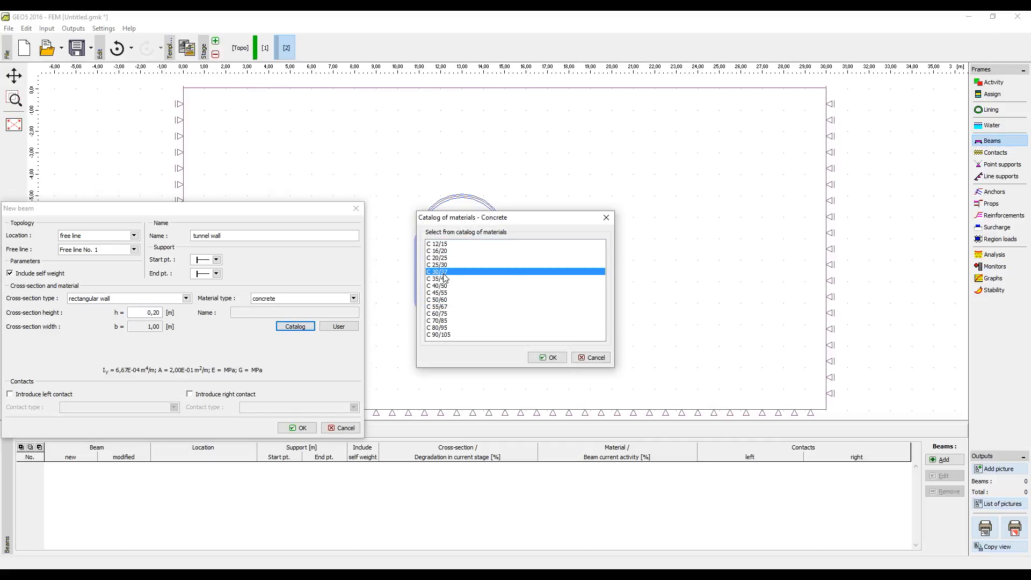
{"action": "left_click", "coordinate": [543, 357]}
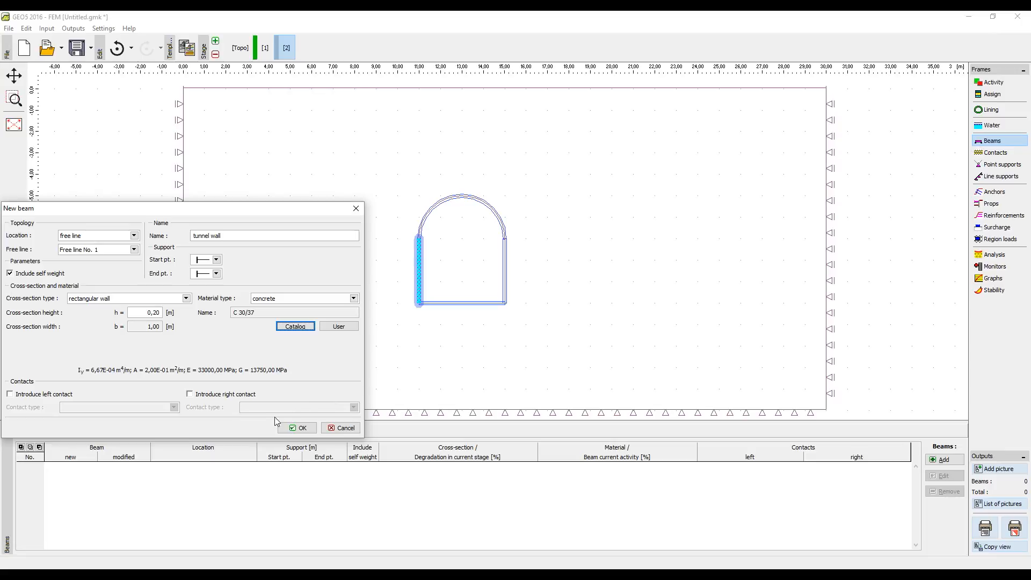
{"action": "left_click", "coordinate": [296, 428]}
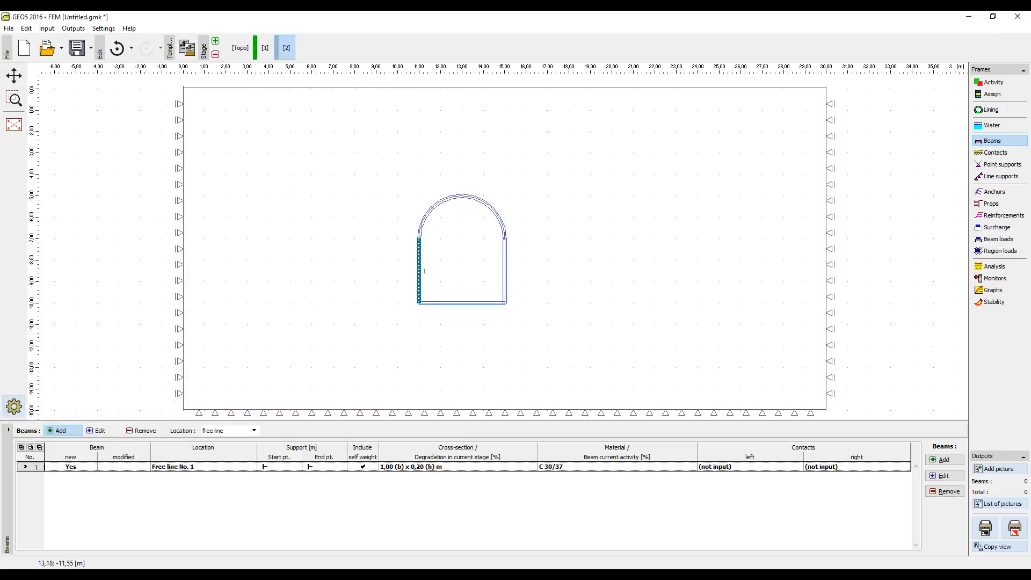
Add beams with the same 0.2 m C 30/37 concrete section to the tunnel's floor, right wall and arch.
{"action": "left_click", "coordinate": [466, 304]}
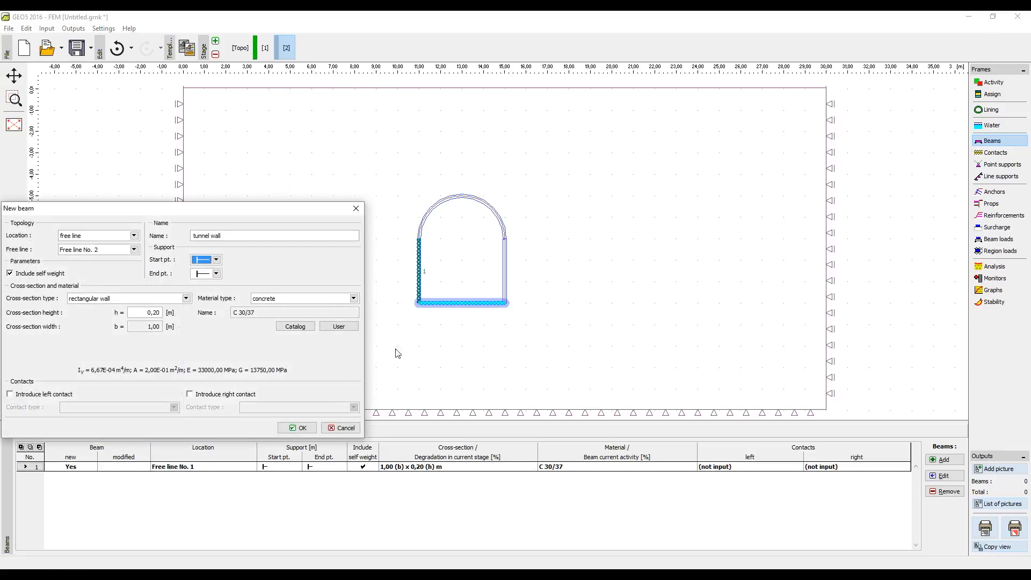
{"action": "left_click", "coordinate": [304, 427]}
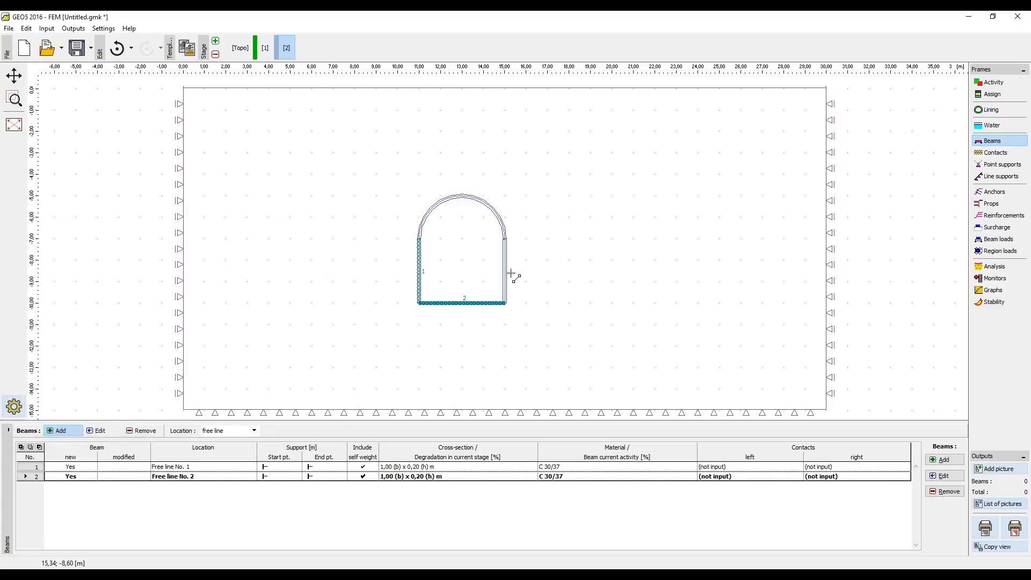
{"action": "left_click", "coordinate": [508, 278]}
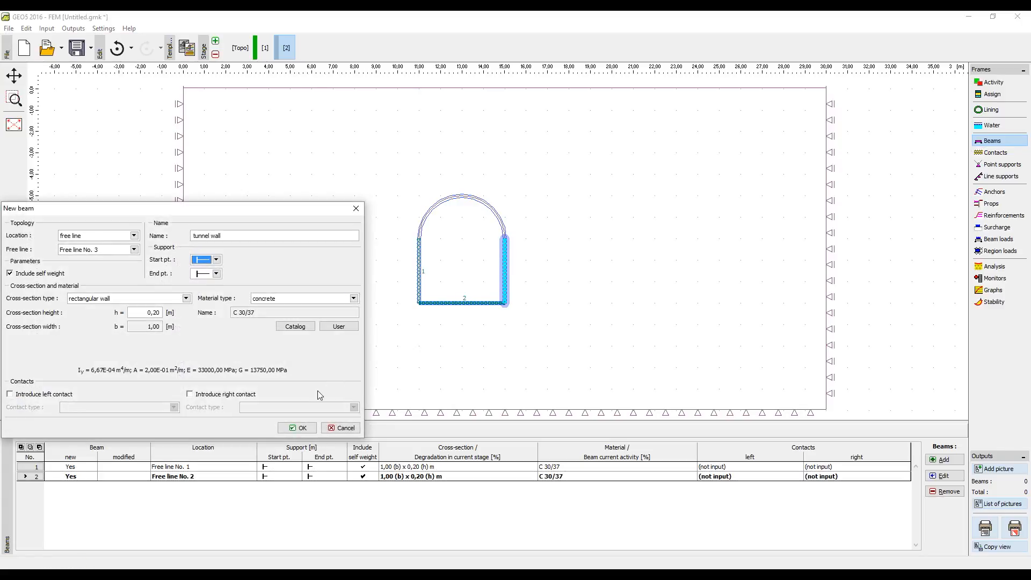
{"action": "left_click", "coordinate": [297, 428]}
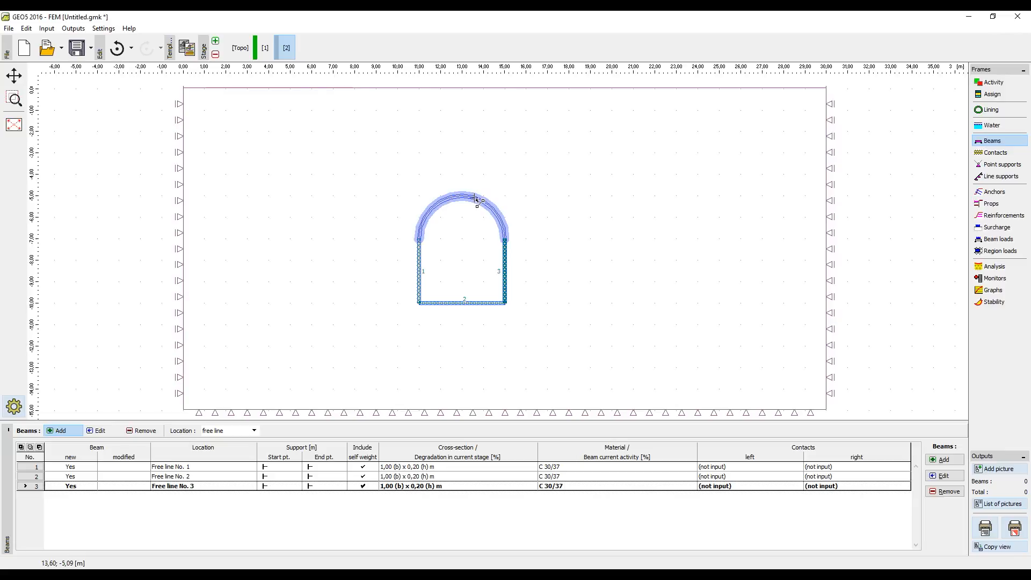
{"action": "left_click", "coordinate": [475, 200]}
{"action": "left_click", "coordinate": [307, 427]}
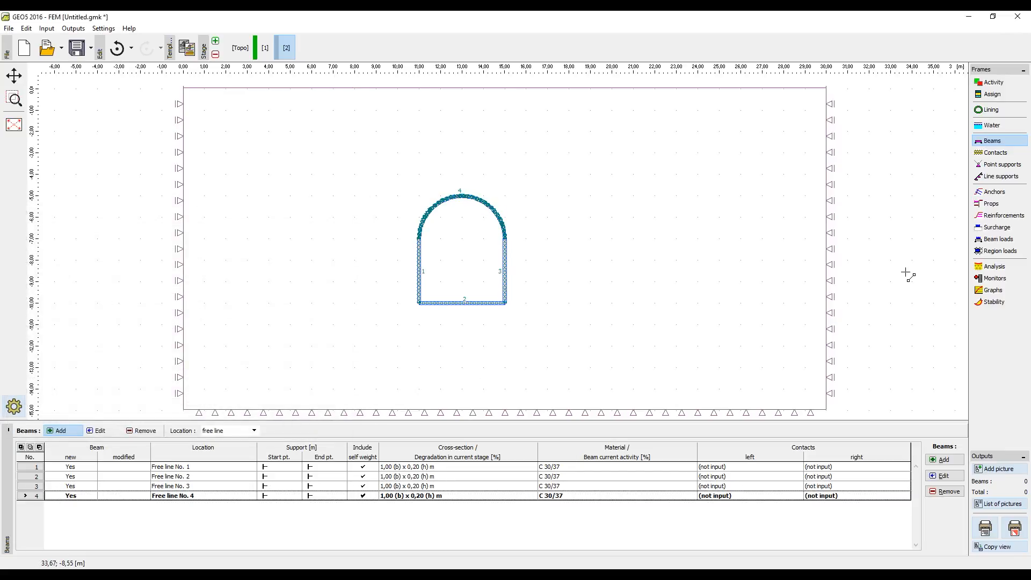
Run the stage 2 analysis and display the results deformed by magnitude with only the mesh edges shown.
{"action": "left_click", "coordinate": [987, 268]}
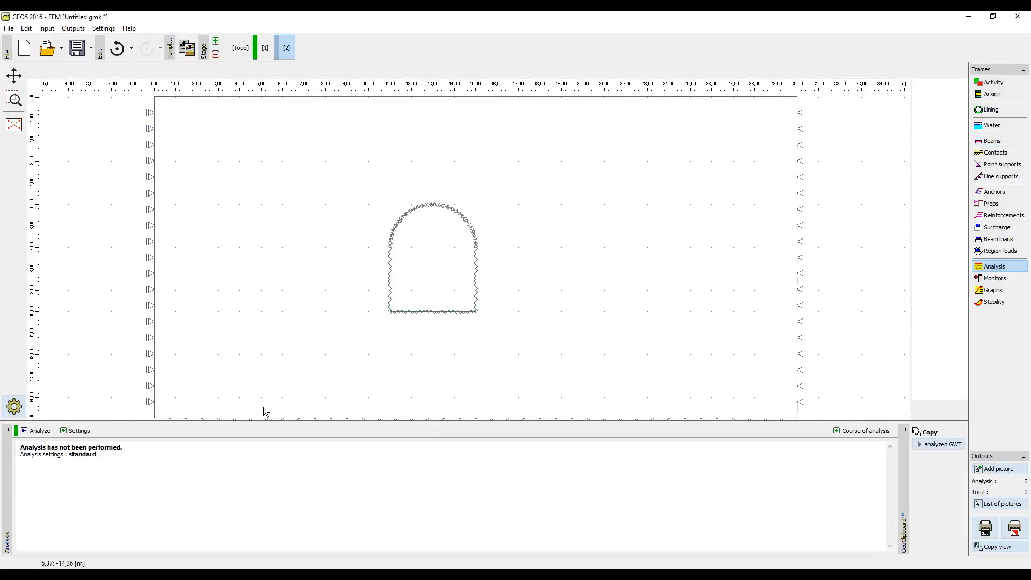
{"action": "left_click", "coordinate": [39, 430]}
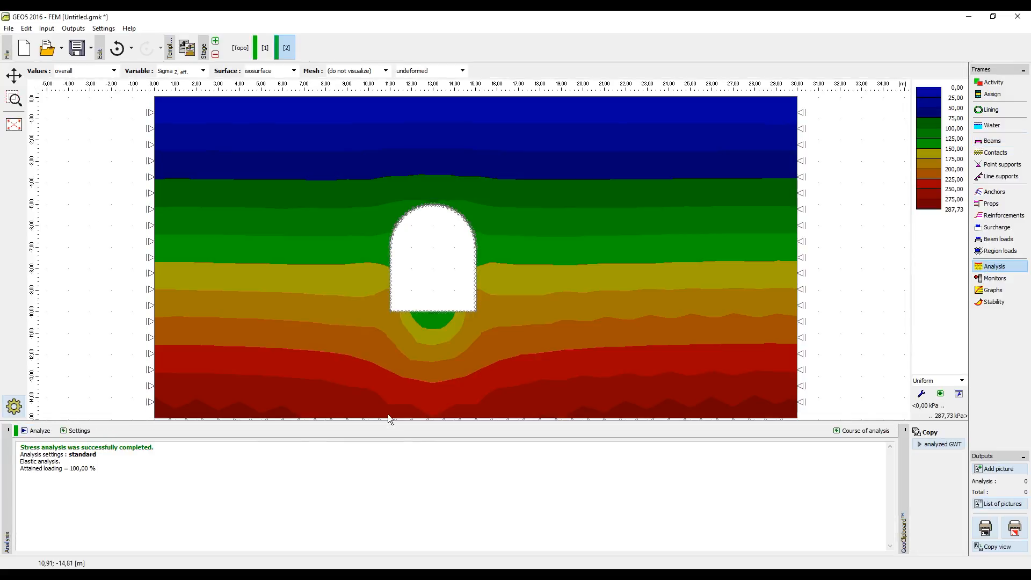
{"action": "left_click", "coordinate": [433, 72]}
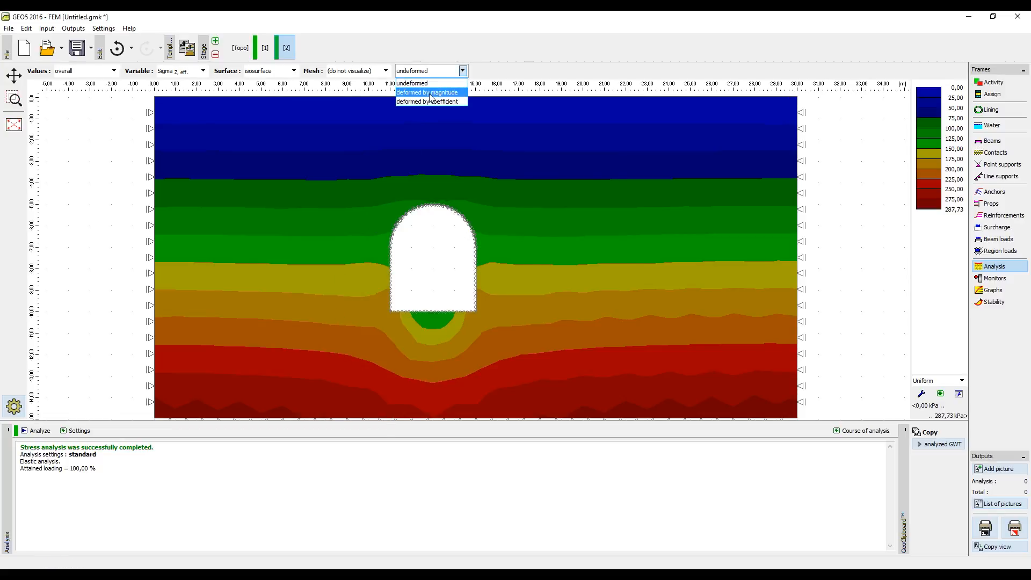
{"action": "left_click", "coordinate": [430, 93]}
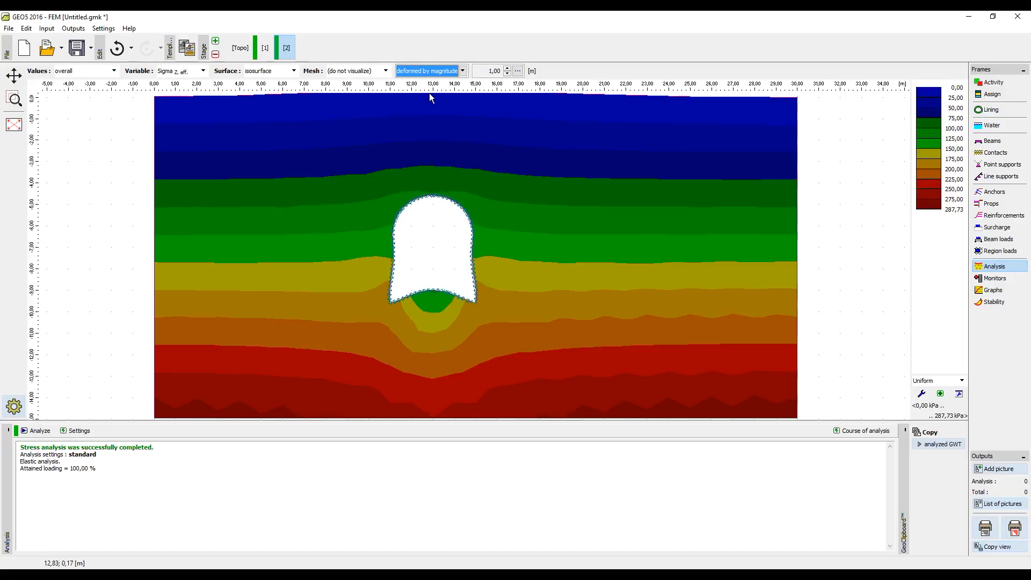
{"action": "left_click", "coordinate": [386, 71]}
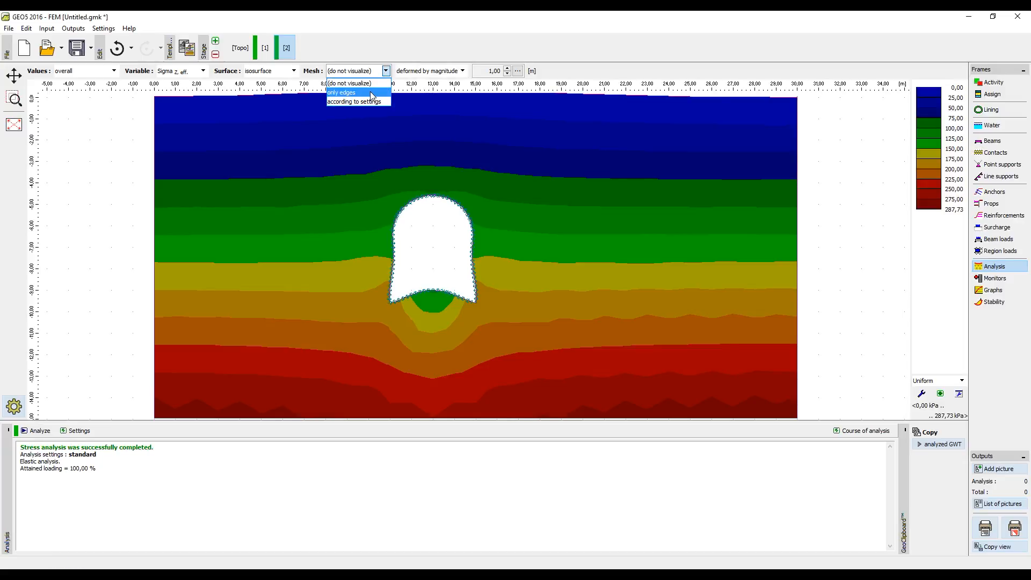
{"action": "left_click", "coordinate": [371, 92]}
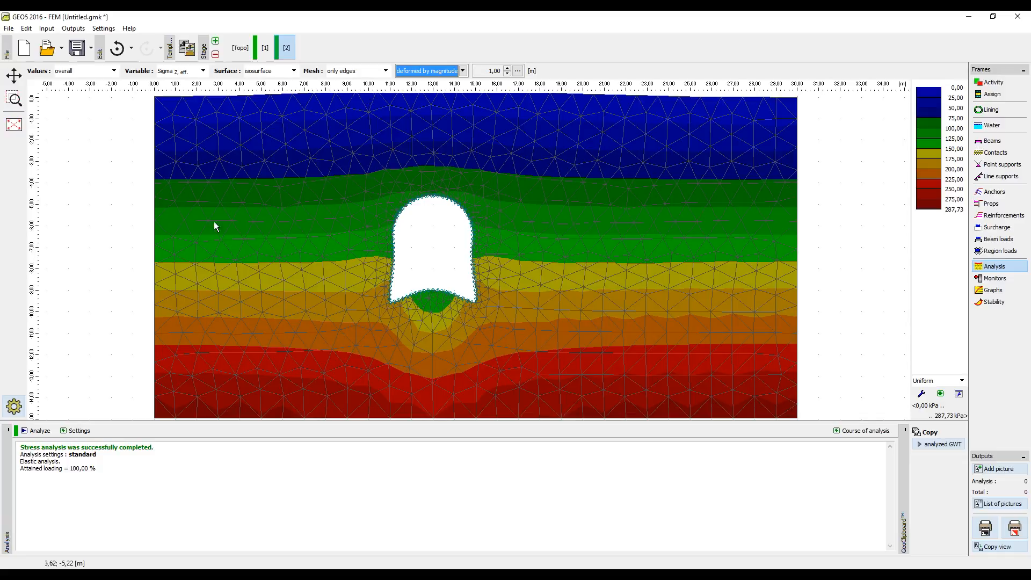
Save the current deformed mesh display from the drawing settings as a view named "deformation".
{"action": "left_click", "coordinate": [14, 407]}
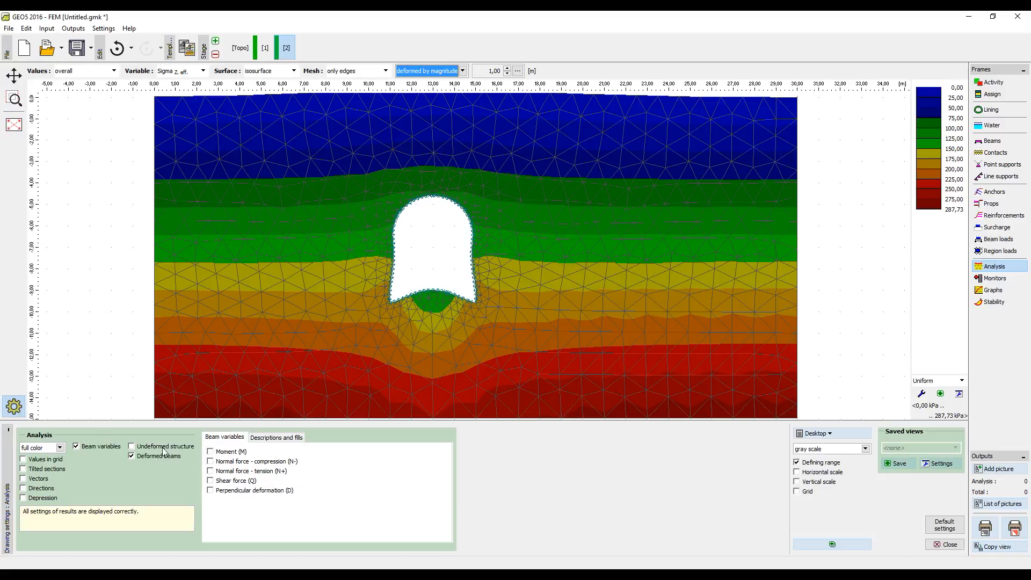
{"action": "left_click", "coordinate": [896, 463]}
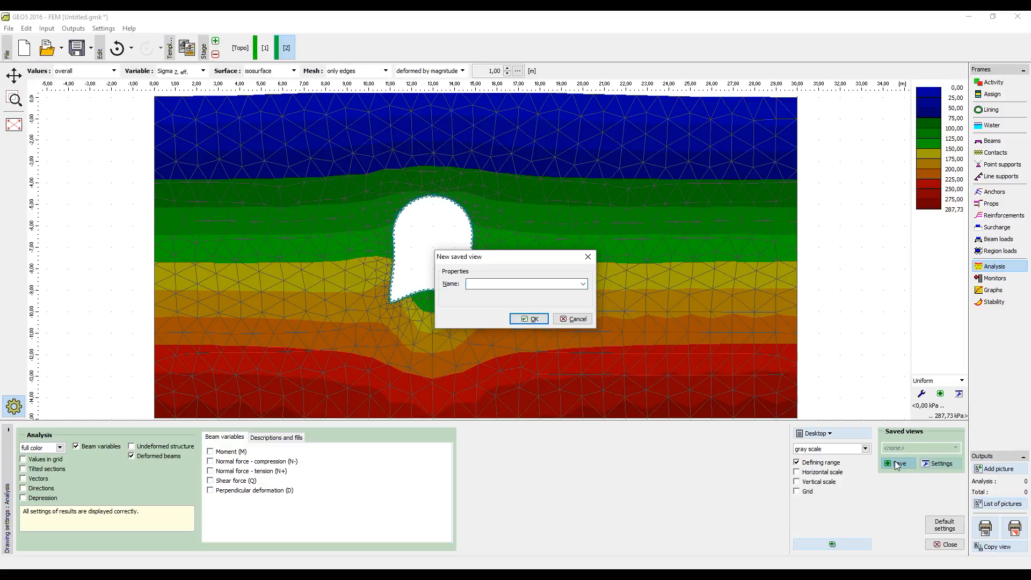
{"action": "type", "text": "deformati"}
{"action": "left_click", "coordinate": [530, 318]}
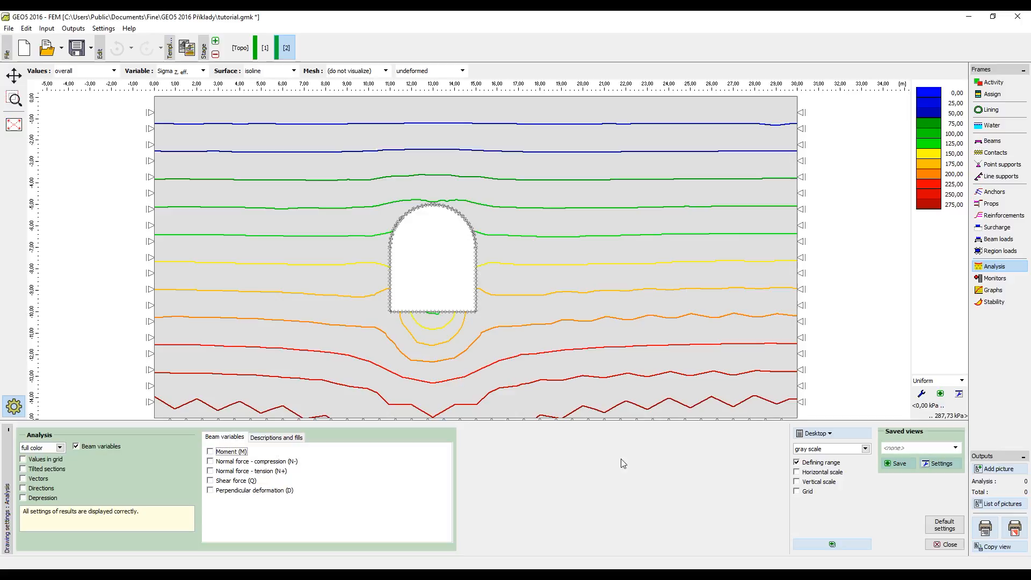
Show the beam moments (M) on the tunnel lining and save the display as a view named "moments".
{"action": "left_click", "coordinate": [228, 456]}
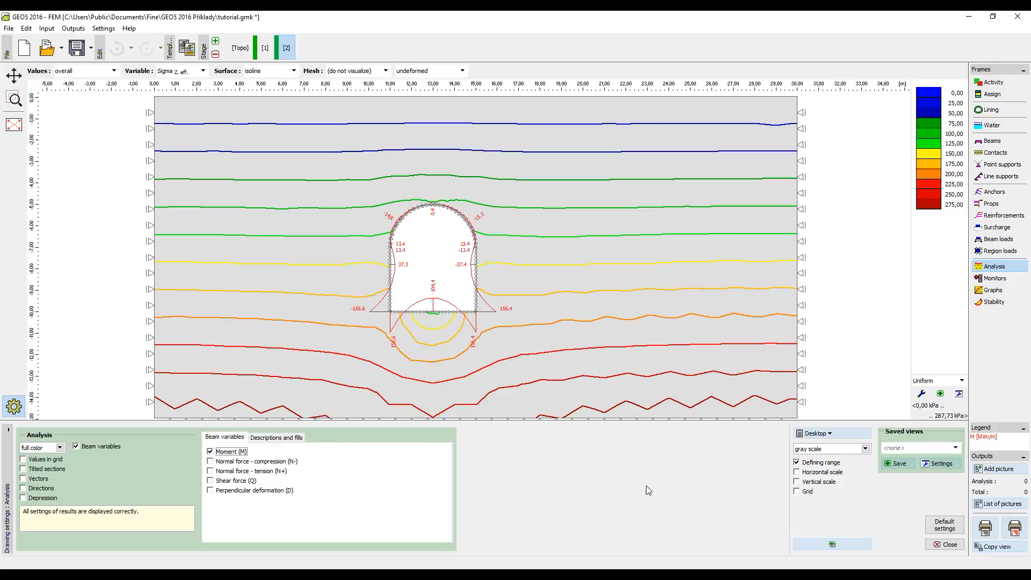
{"action": "left_click", "coordinate": [894, 465]}
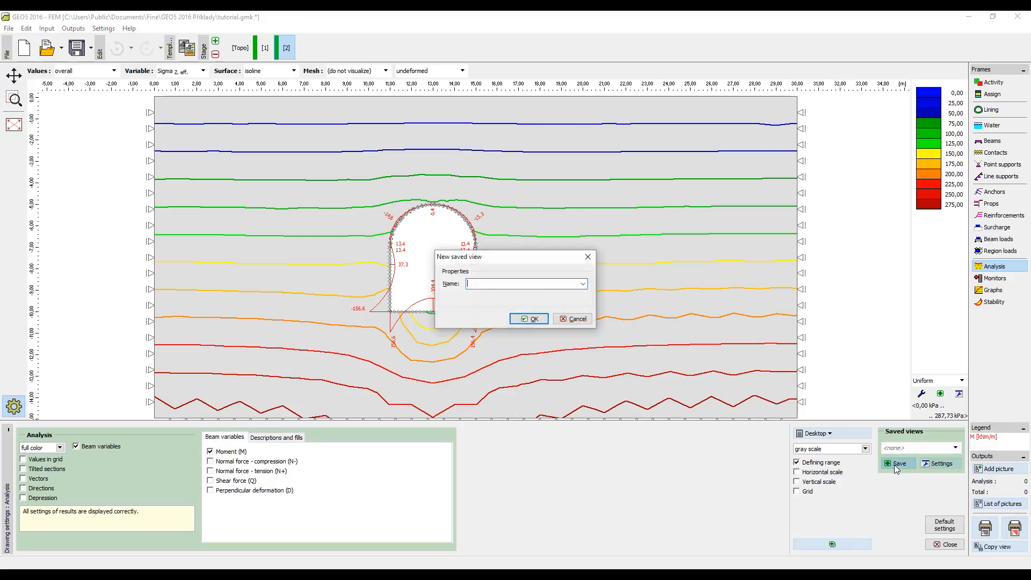
{"action": "type", "text": "moments"}
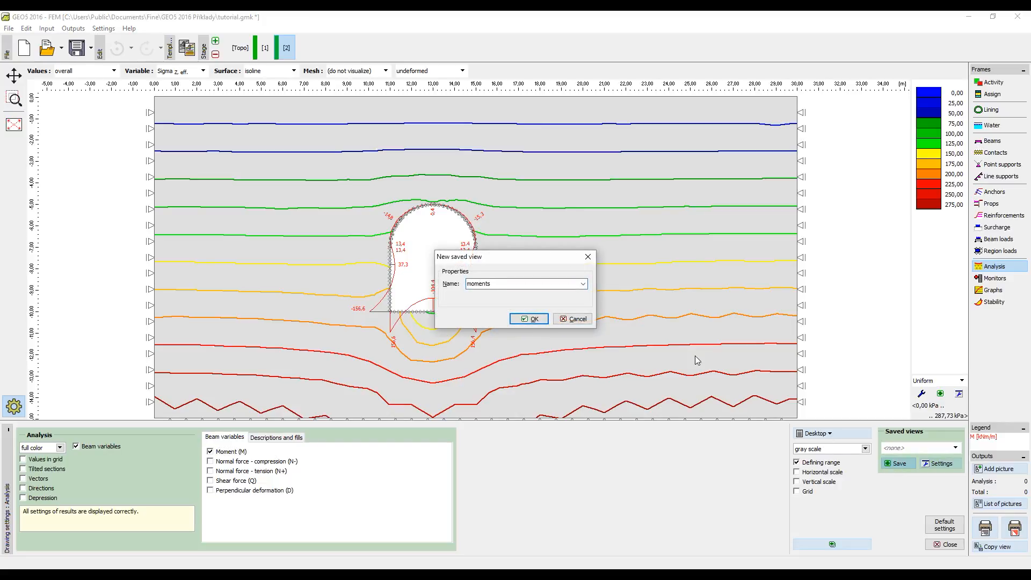
{"action": "left_click", "coordinate": [533, 318]}
Switch the results display to the saved view "deformation" and back to "moments".
{"action": "left_click", "coordinate": [907, 448]}
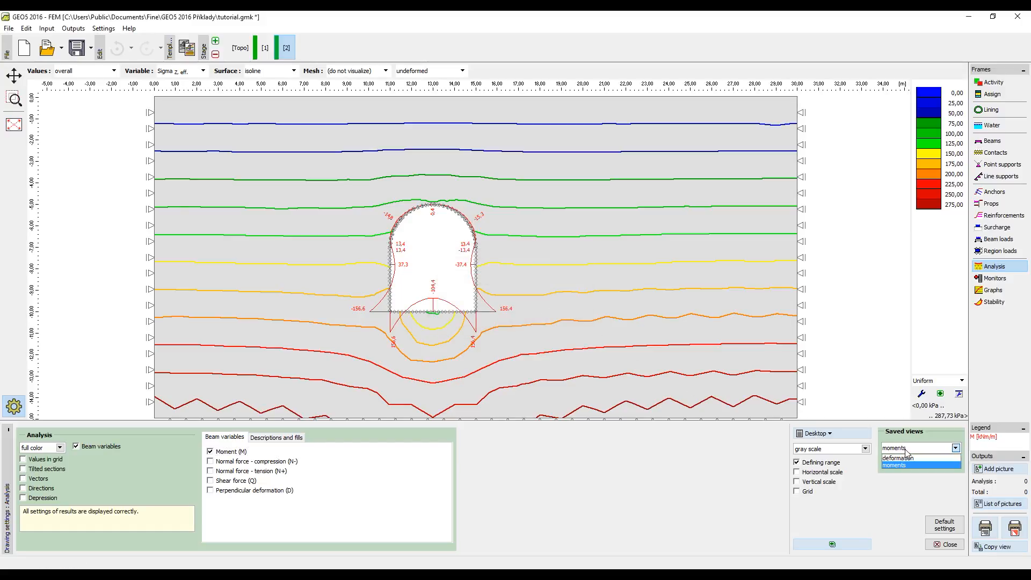
{"action": "left_click", "coordinate": [906, 458]}
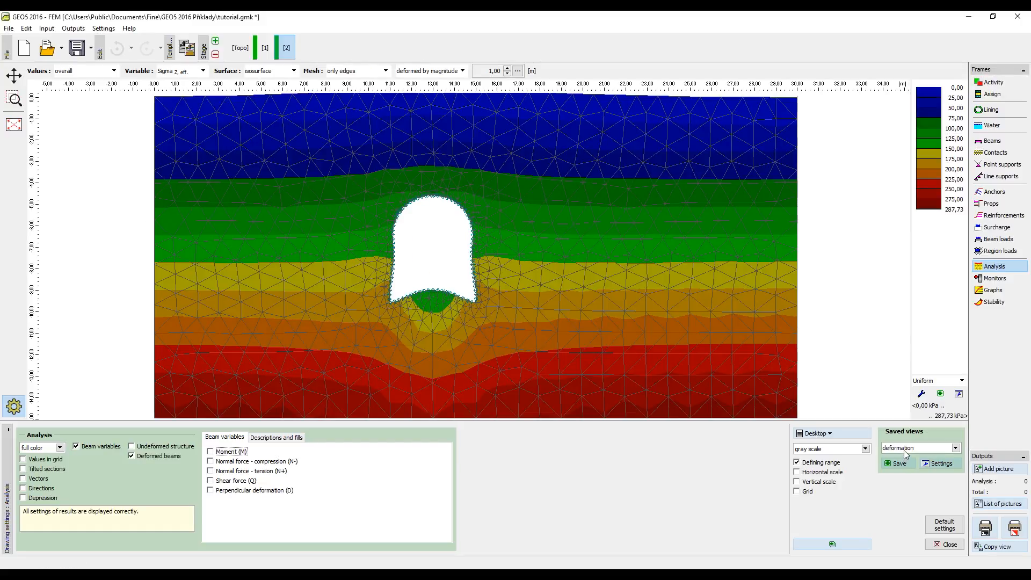
{"action": "left_click", "coordinate": [907, 449]}
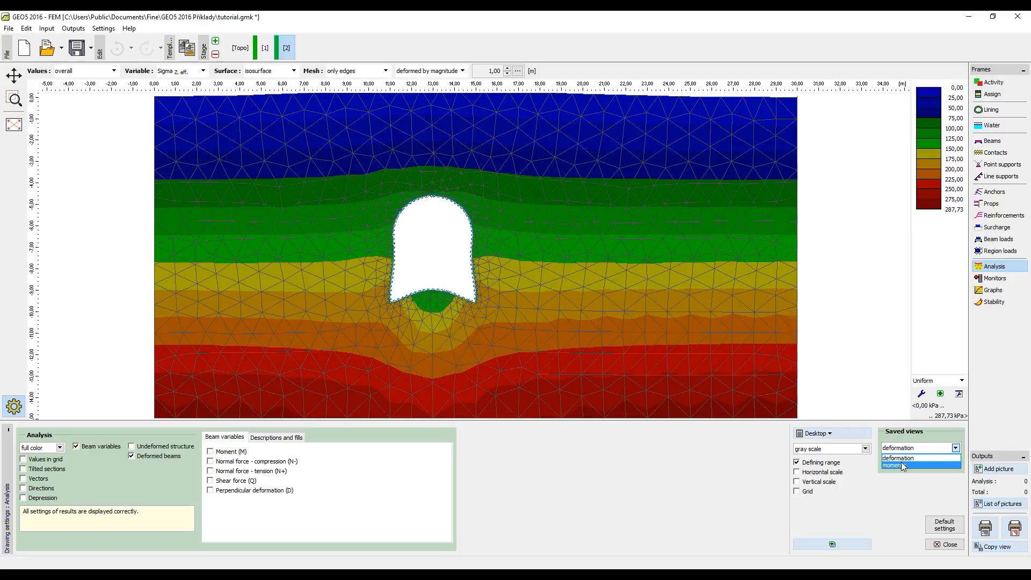
{"action": "left_click", "coordinate": [902, 465]}
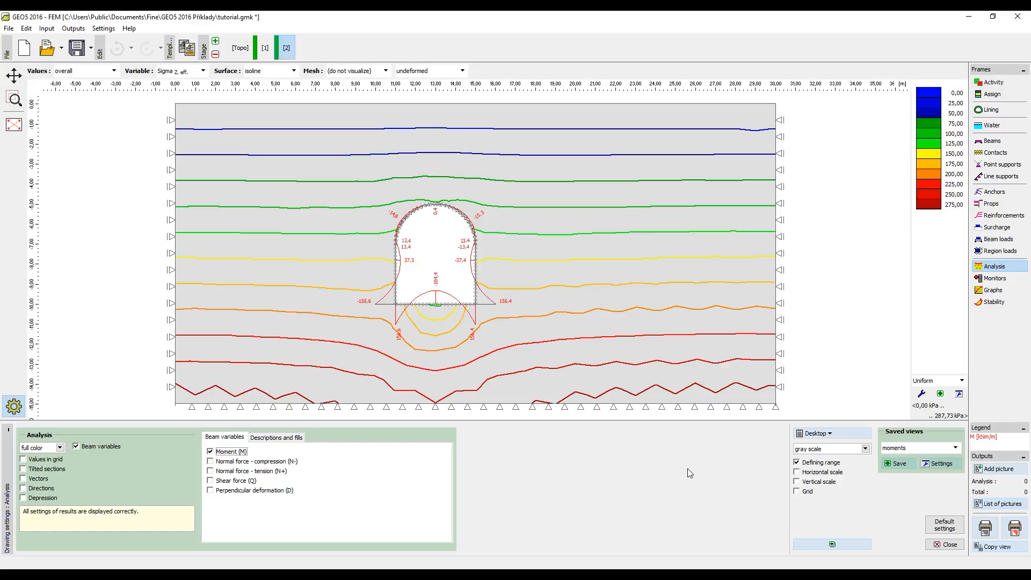